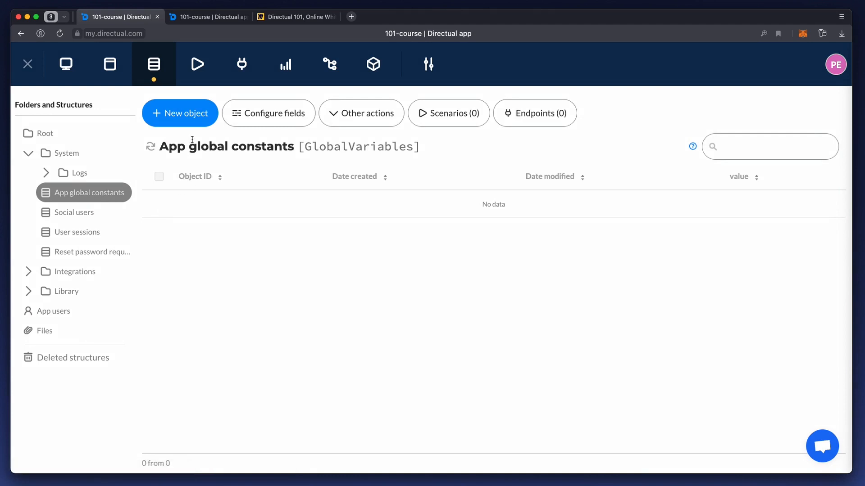
# - Create an app global constant with the id myConst and the value "hello world!", and save it
pyautogui.click(189, 115)
pyautogui.click(640, 164)
pyautogui.write('myConst')
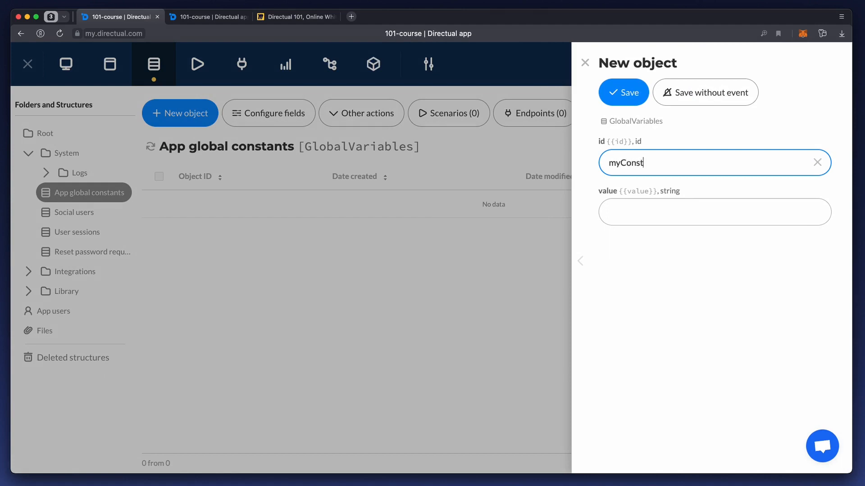
pyautogui.press('Tab')
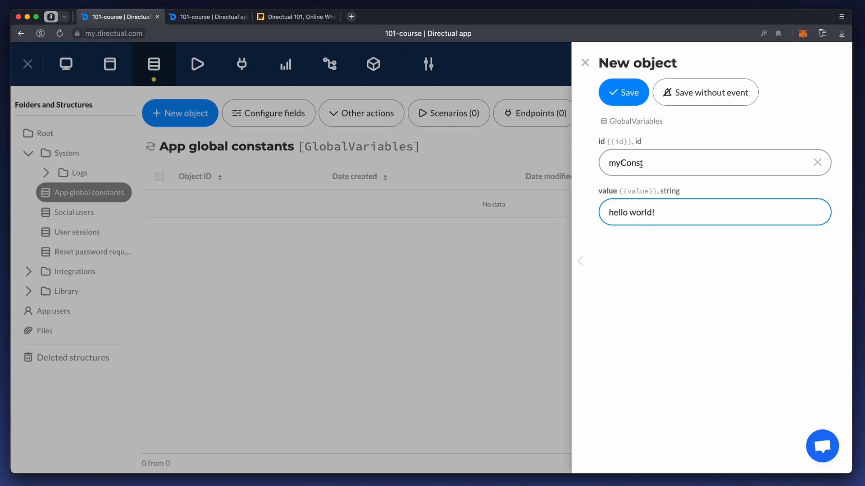
pyautogui.click(623, 93)
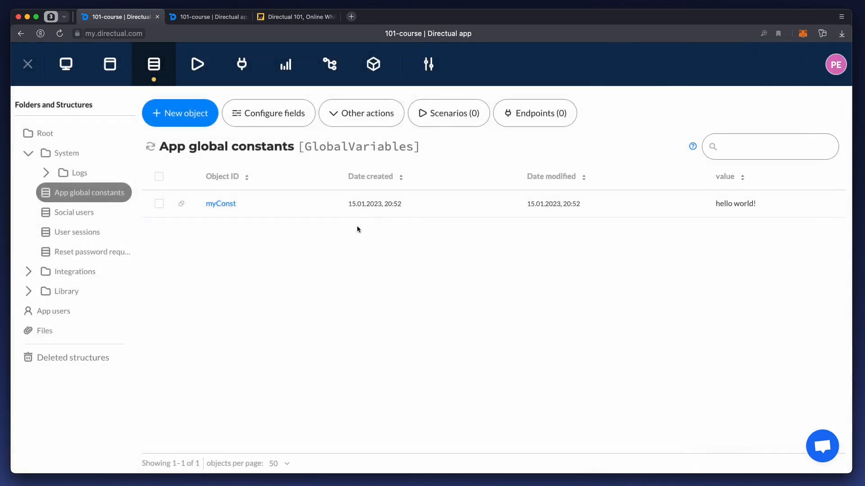
# - Open the Global and Context variables scenario from the Variables group and connect a new Edit object step to Start
pyautogui.click(197, 64)
pyautogui.click(87, 154)
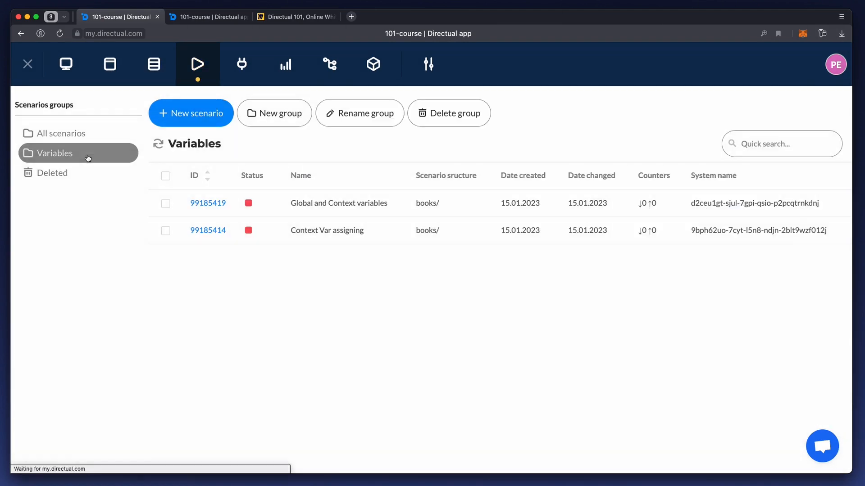
pyautogui.click(201, 202)
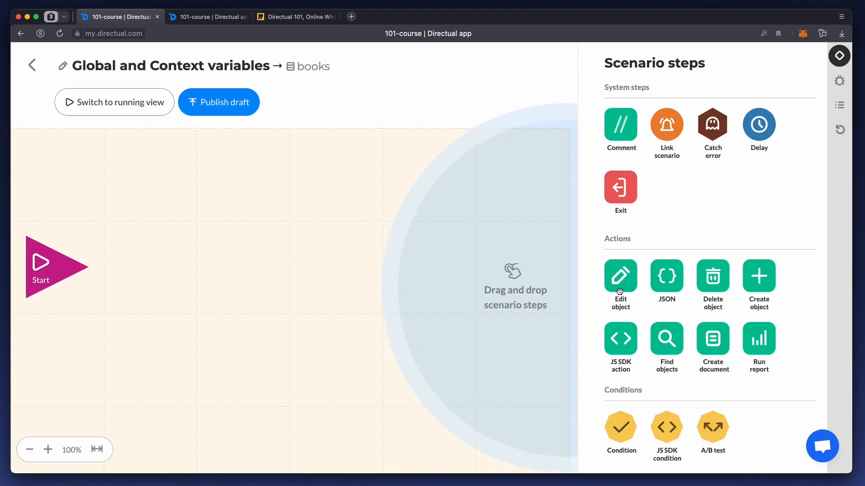
pyautogui.moveTo(624, 285); pyautogui.dragTo(143, 269)
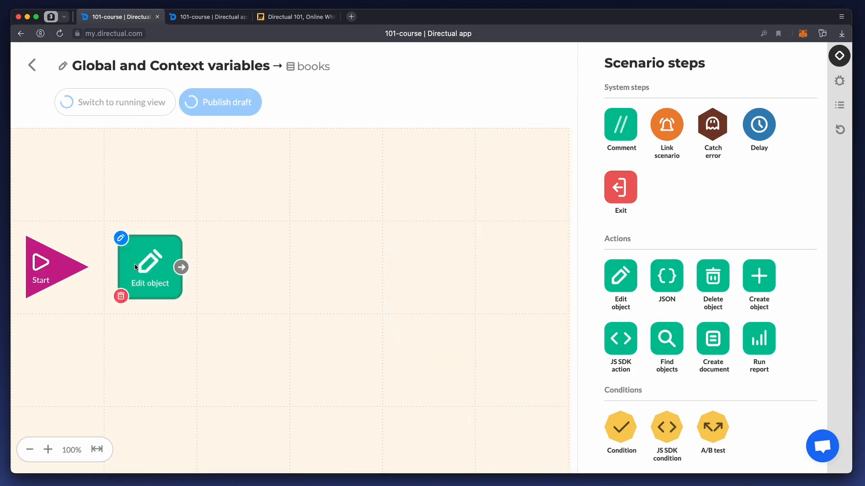
pyautogui.moveTo(85, 269); pyautogui.dragTo(144, 267)
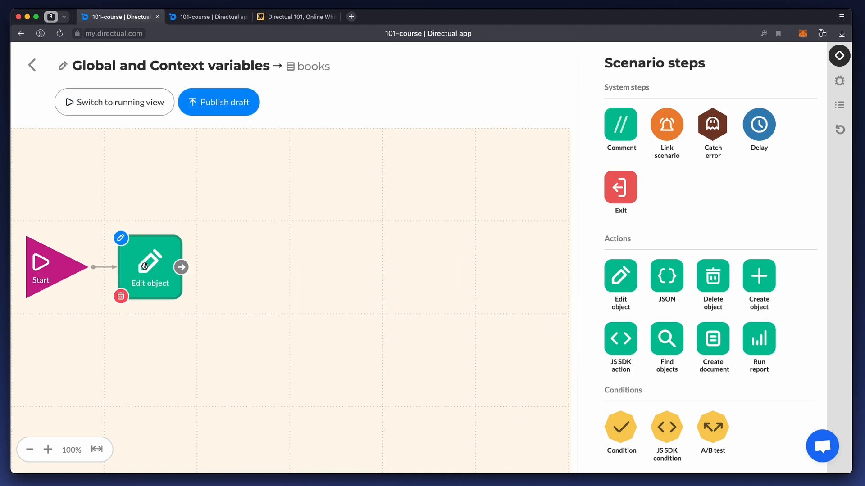
# - Configure the Edit object step to set Test field to {{GlobalVar.myConst}}, and save it
pyautogui.click(144, 263)
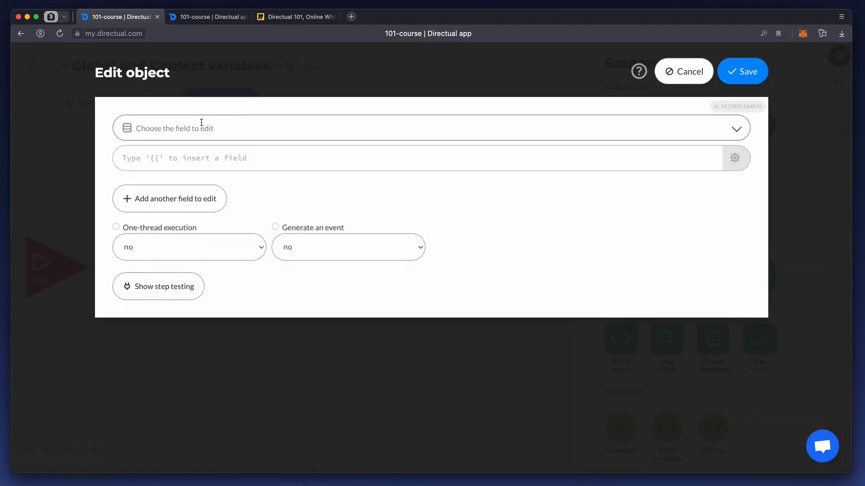
pyautogui.click(202, 128)
pyautogui.write('test')
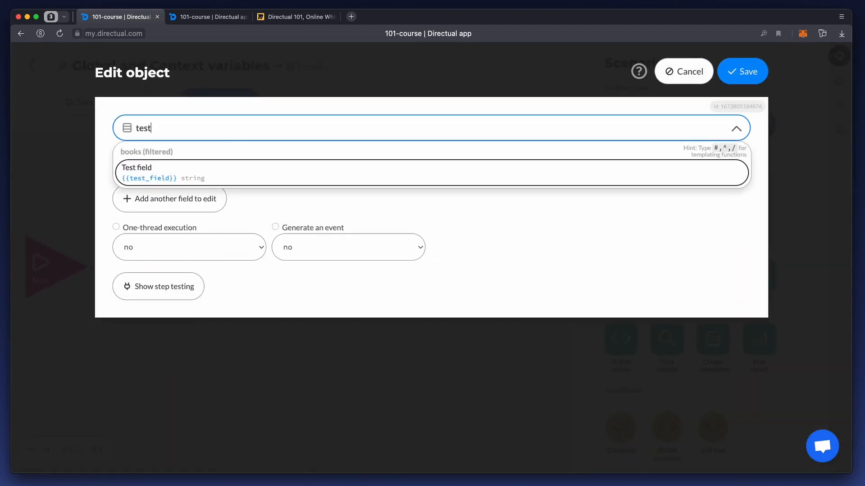
pyautogui.press('Return')
pyautogui.click(163, 164)
pyautogui.write('{{gl')
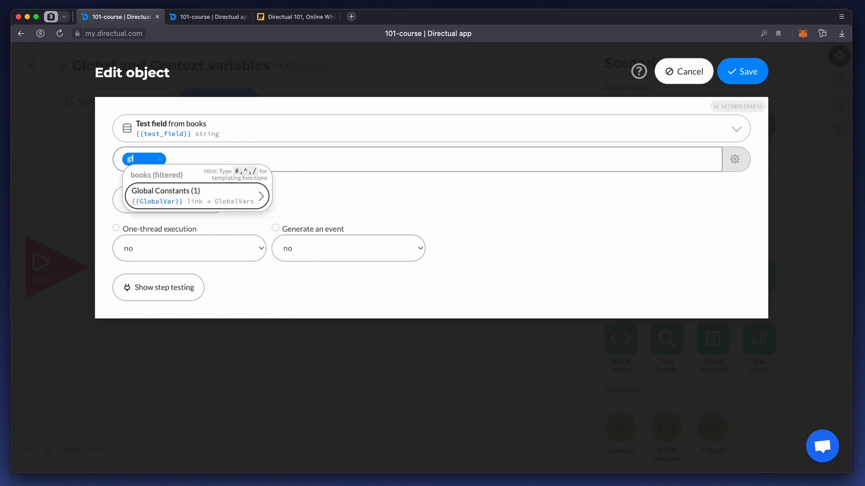
pyautogui.write('o')
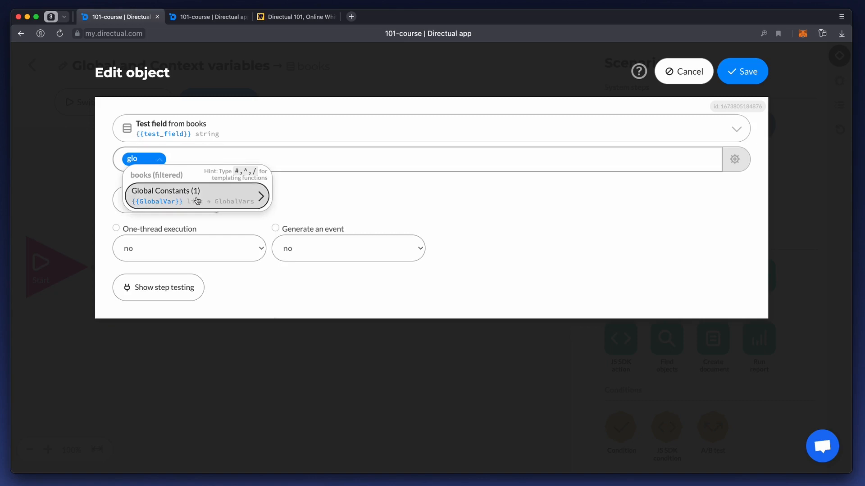
pyautogui.click(195, 198)
pyautogui.click(206, 204)
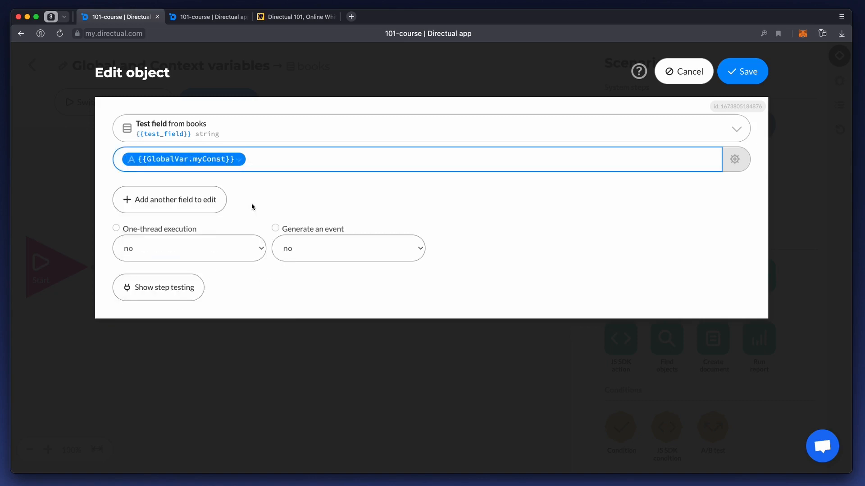
pyautogui.click(733, 82)
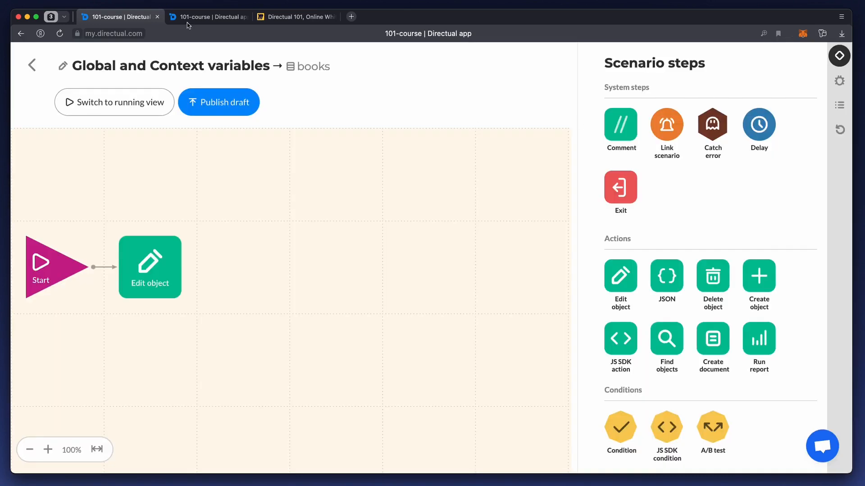
# - Copy the War and Peace object ID from the Books structure and throw that object to the scenario for debugging
pyautogui.click(186, 17)
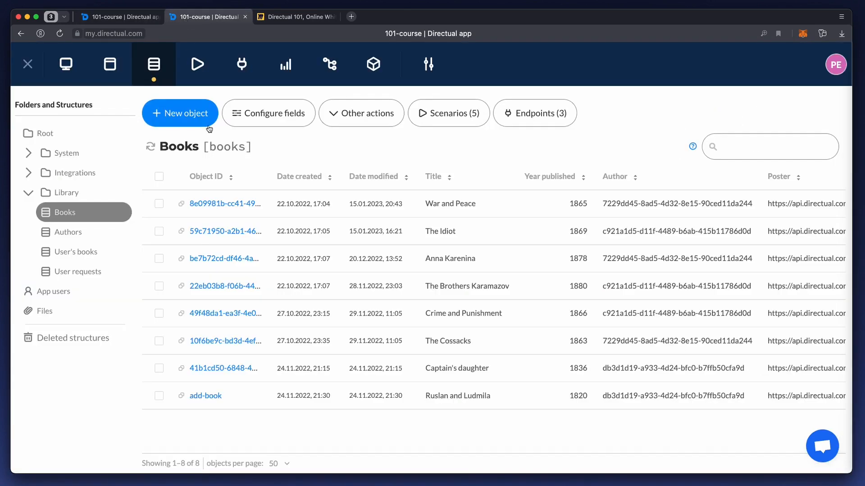
pyautogui.click(182, 205)
pyautogui.press('super+1')
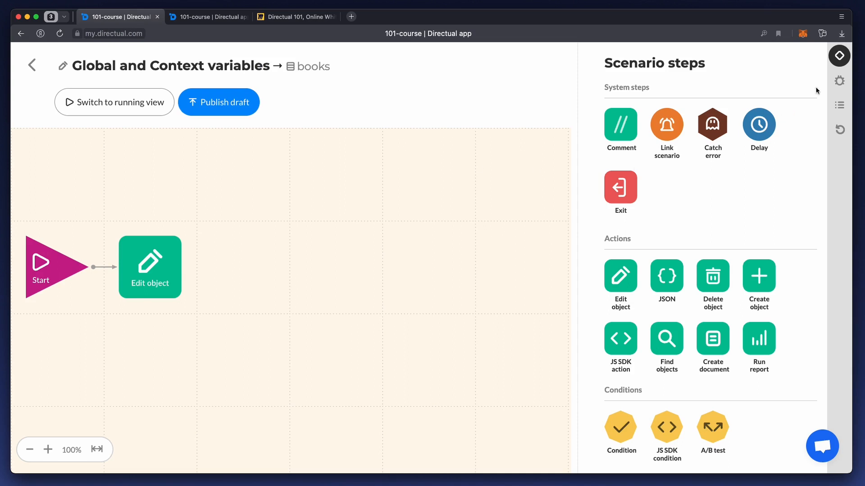
pyautogui.click(839, 80)
pyautogui.click(696, 120)
pyautogui.press('super+v')
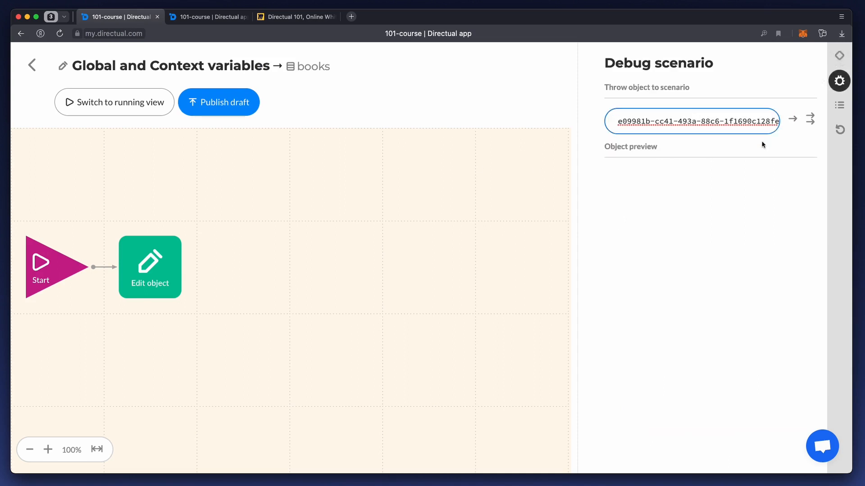
pyautogui.click(792, 121)
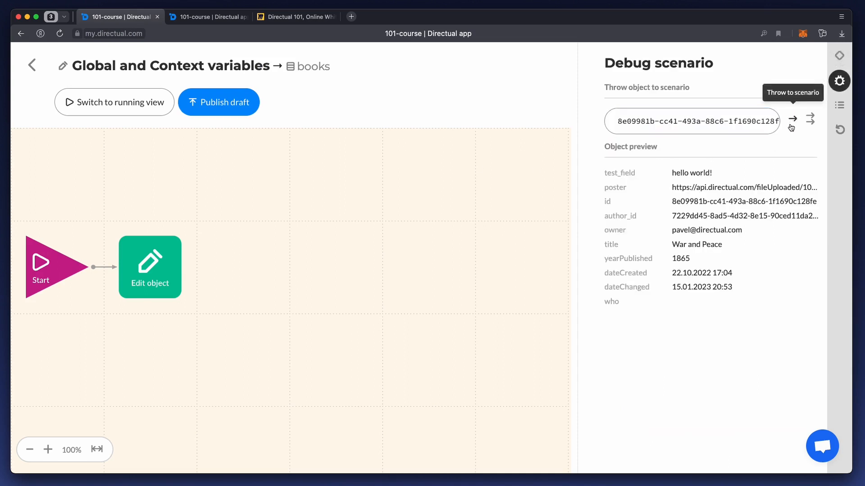
# - Examine the ACTION step entry in the scenario logs and preview the processed book's Test field
pyautogui.click(839, 105)
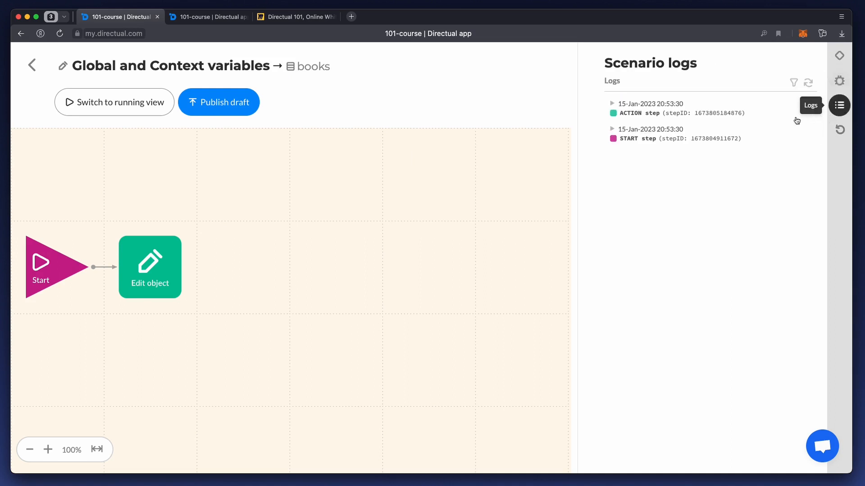
pyautogui.click(650, 109)
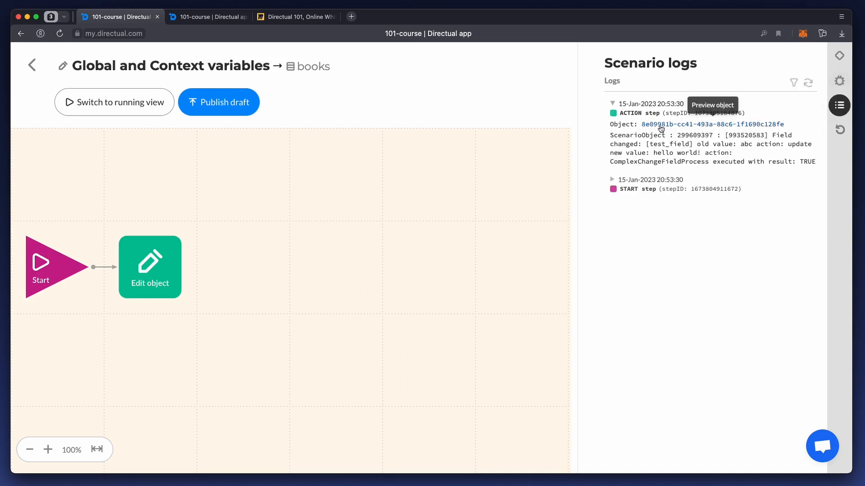
pyautogui.click(660, 125)
pyautogui.scroll(-3, 641, 277)
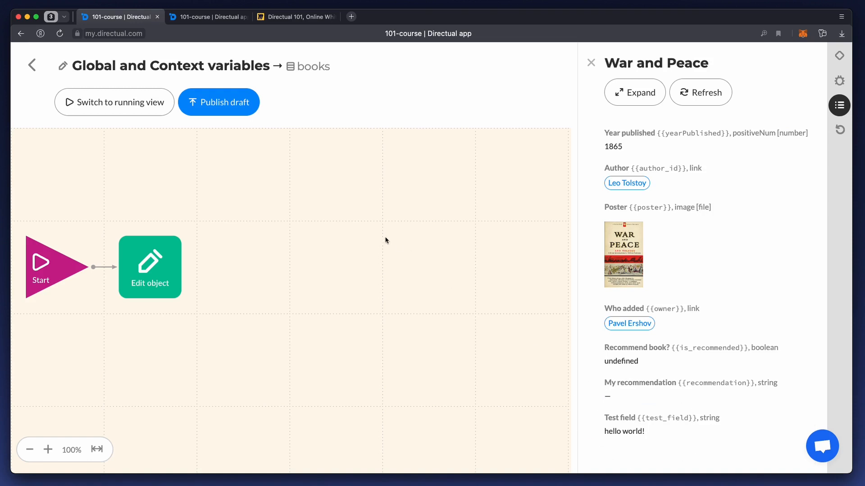
# - Review the available book fields and the assigned value in the Edit object step, keeping its configuration
pyautogui.click(153, 264)
pyautogui.click(238, 128)
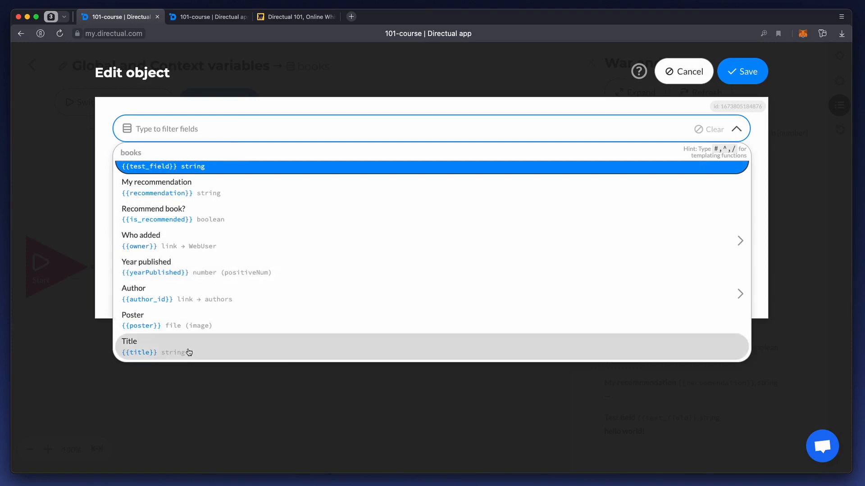
pyautogui.click(154, 107)
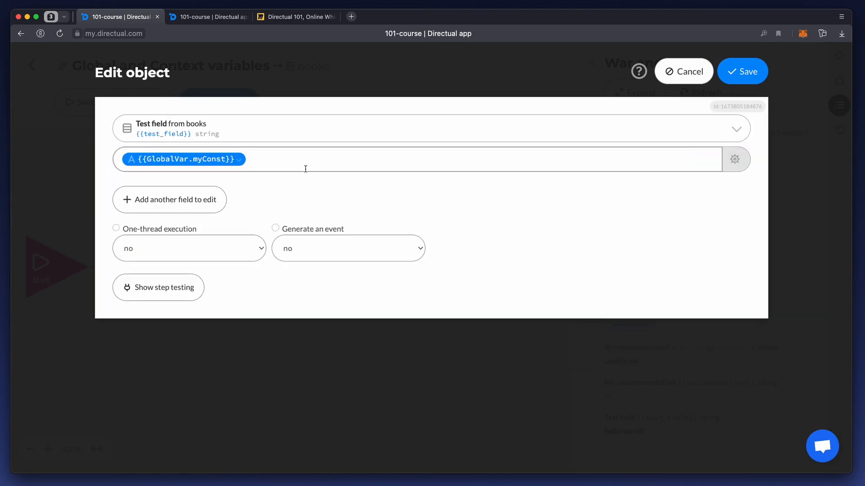
pyautogui.click(738, 74)
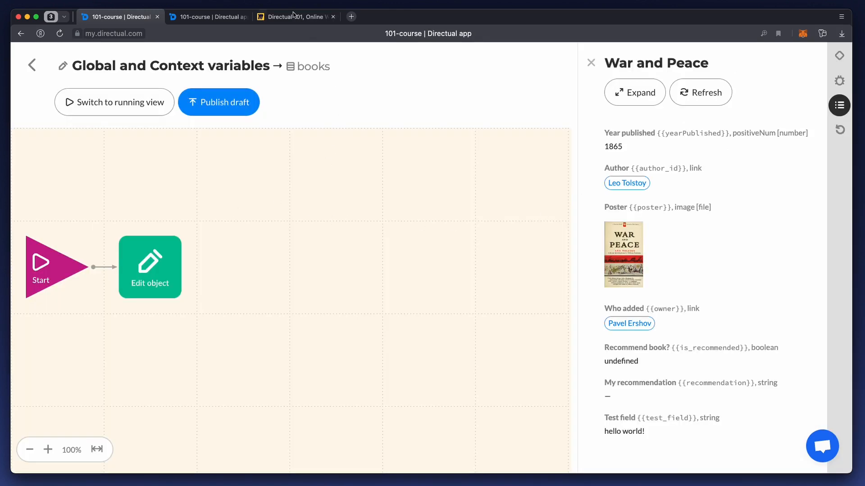
# - Switch to the Miro board and highlight the {{GlobalVar.name}} line with the Pen tool
pyautogui.click(293, 14)
pyautogui.press('p')
pyautogui.moveTo(107, 261); pyautogui.dragTo(402, 259)
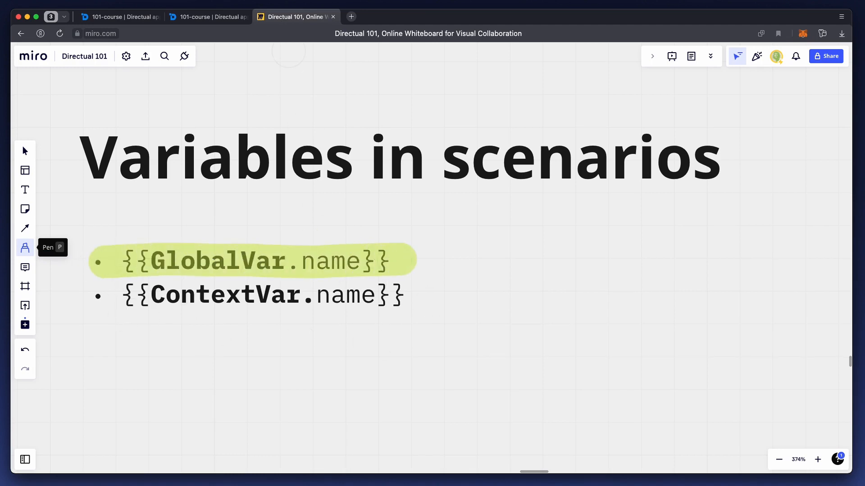
# - Return to the Directual scenario and add a context variable to its Start step with SysName myVar1 and field name "variable one"
pyautogui.click(135, 18)
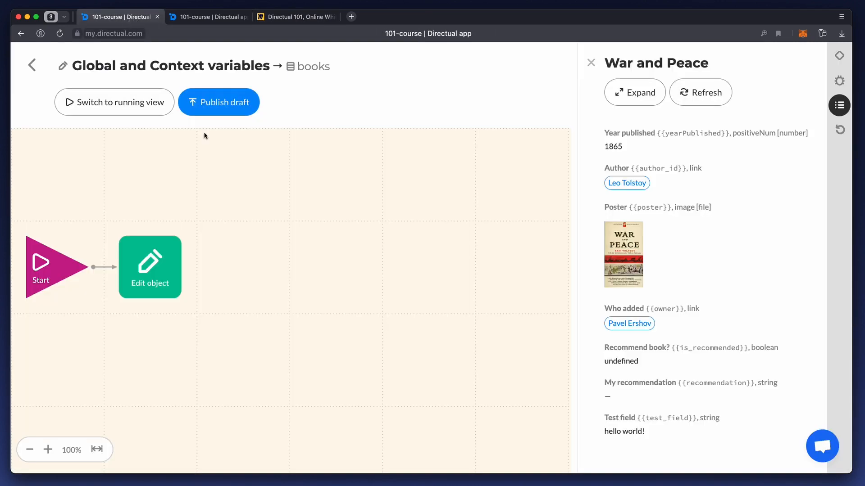
pyautogui.click(49, 263)
pyautogui.click(394, 130)
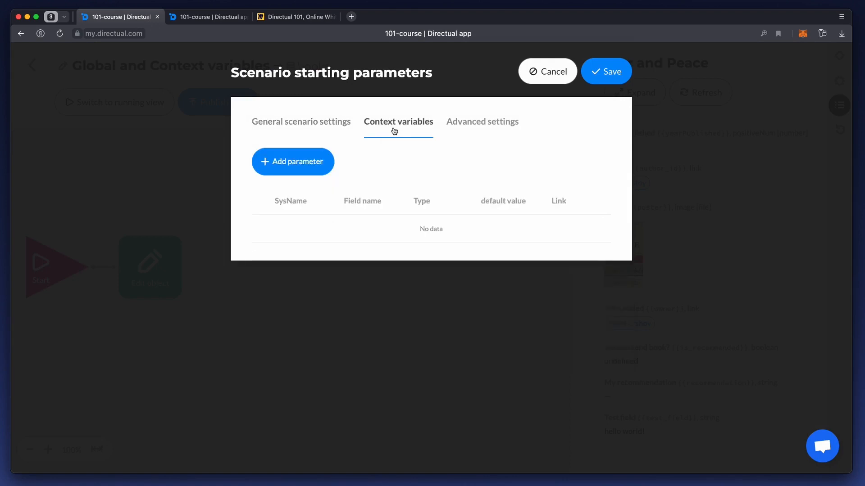
pyautogui.click(272, 161)
pyautogui.click(303, 231)
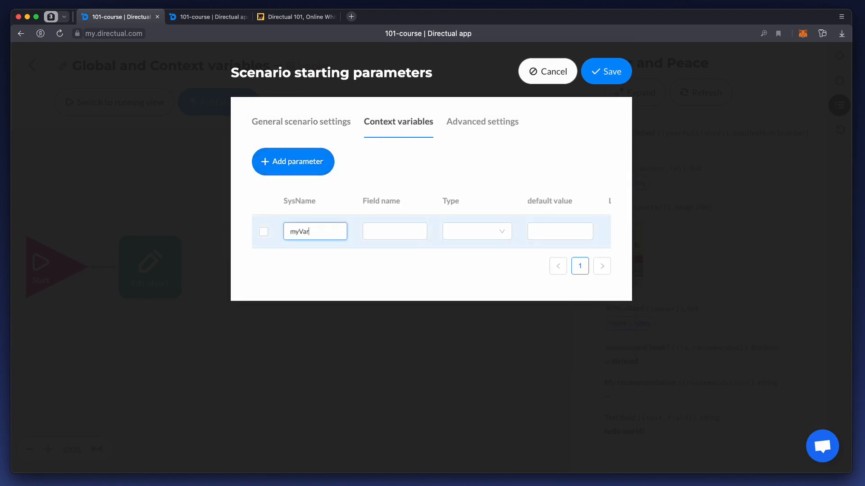
pyautogui.click(405, 232)
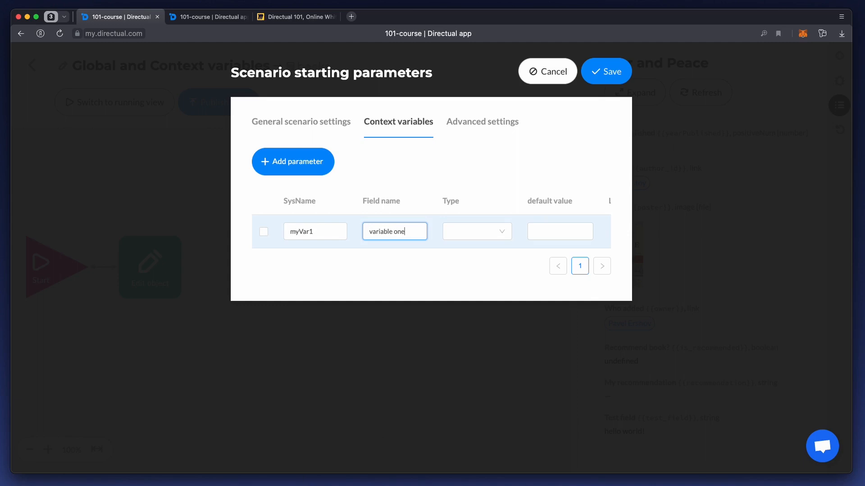
# - Give the myVar1 context variable the string type and the default value abc, and save the starting parameters
pyautogui.click(472, 234)
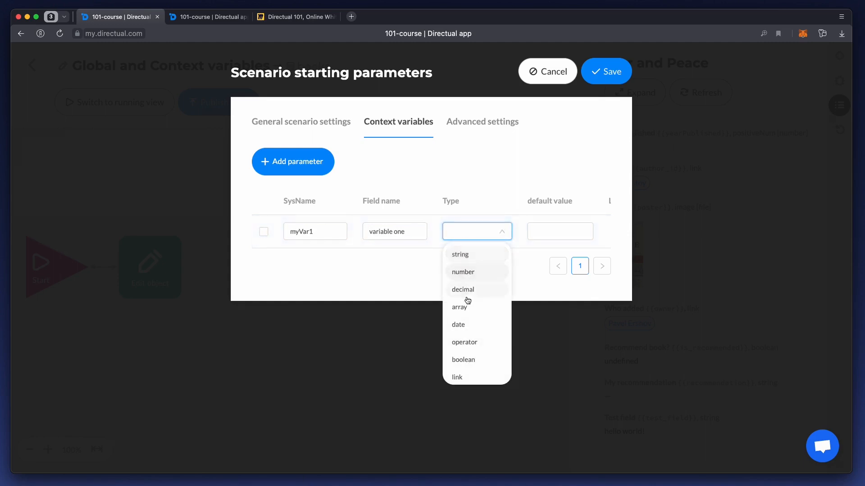
pyautogui.click(468, 258)
pyautogui.hscroll(3, 475, 230)
pyautogui.click(466, 231)
pyautogui.write('a')
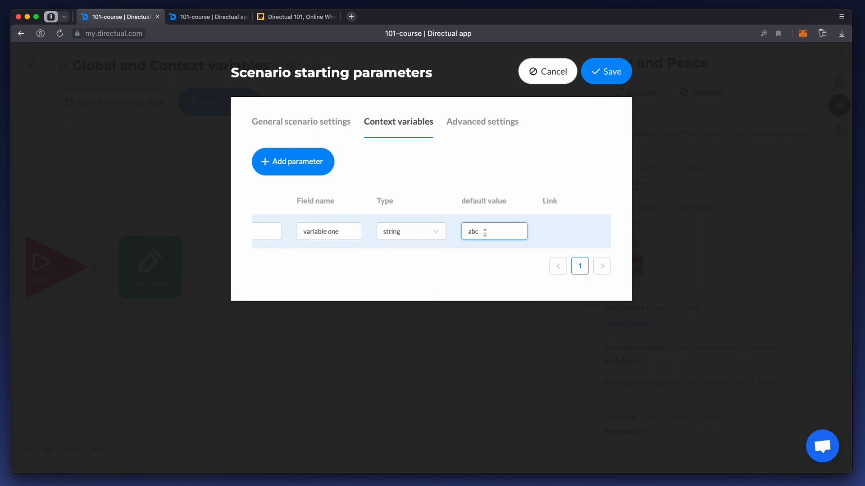
pyautogui.write('bc')
pyautogui.click(610, 74)
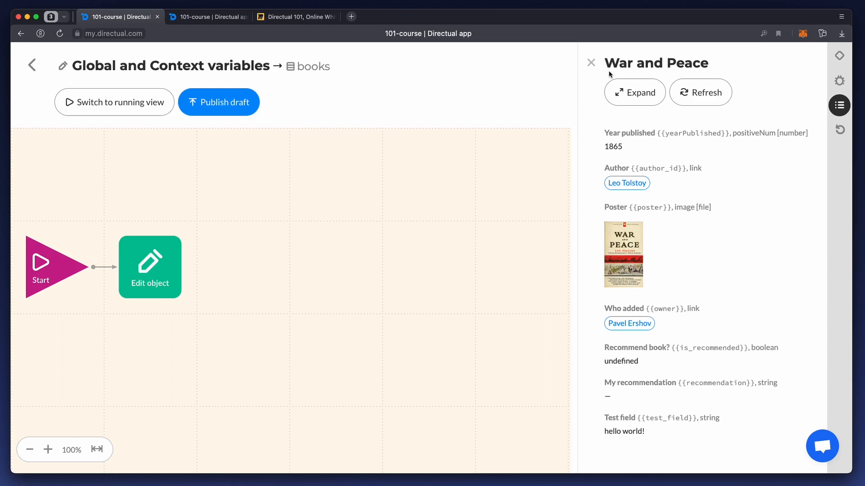
# - Replace the Test field value in the Edit object step with {{ContextVar.myVar1}} followed by !! and save the step
pyautogui.click(150, 263)
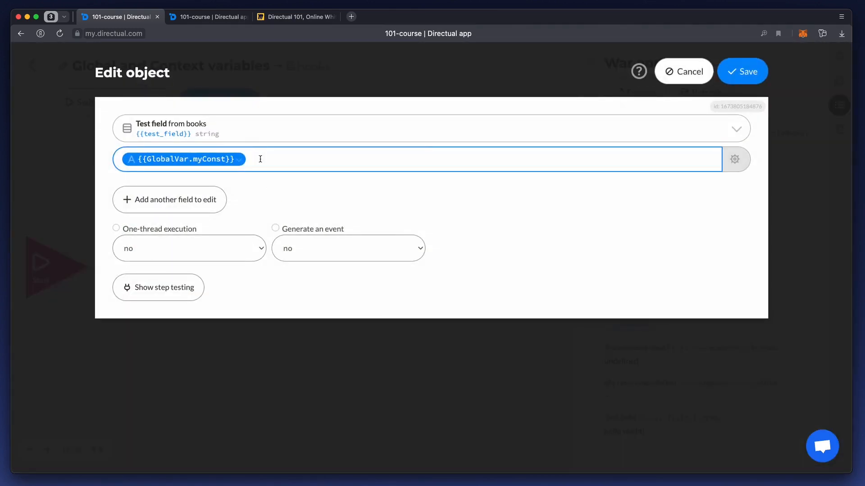
pyautogui.press('BackSpace')
pyautogui.write('{{')
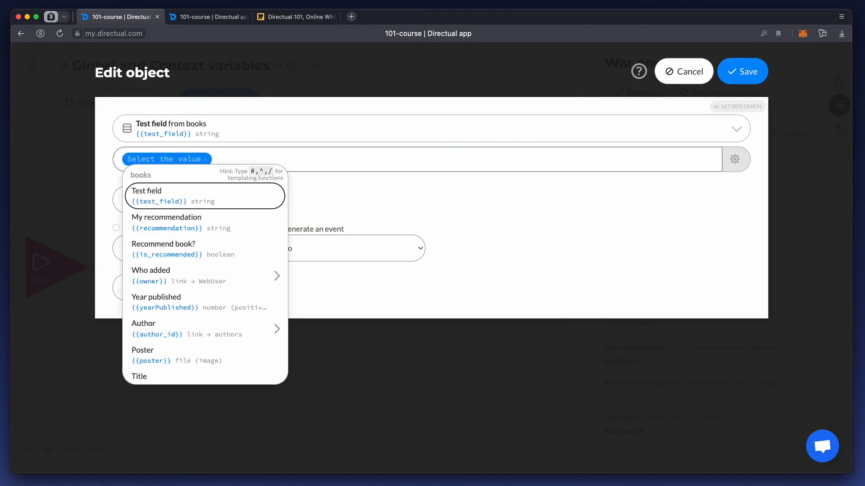
pyautogui.write('cont')
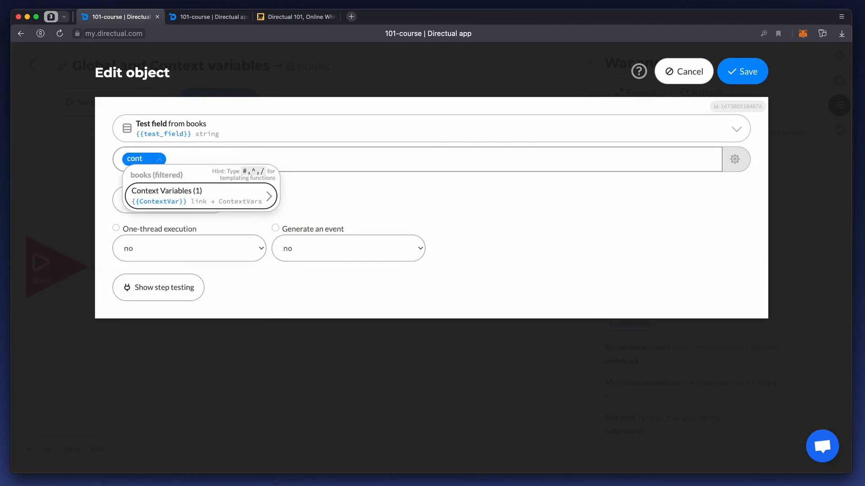
pyautogui.press('Return')
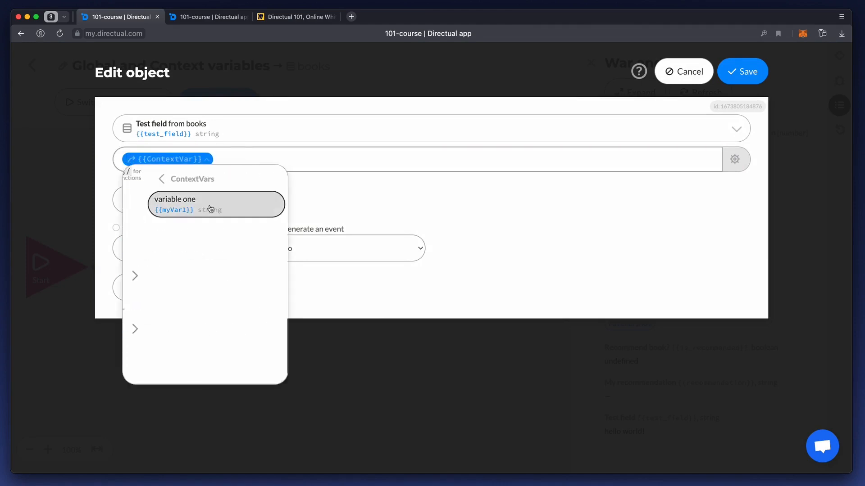
pyautogui.click(210, 208)
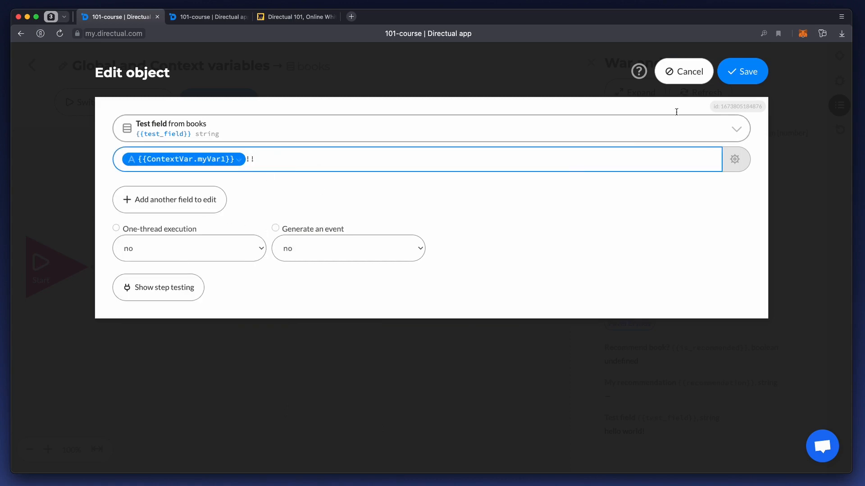
pyautogui.click(738, 77)
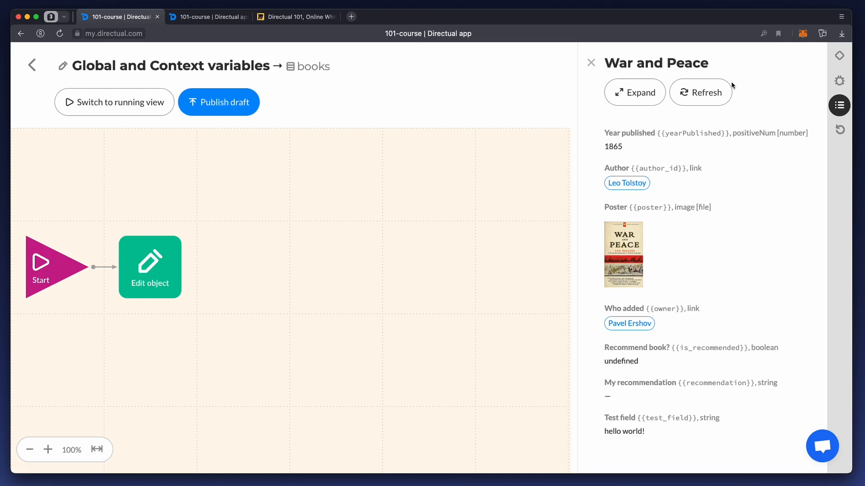
# - Debug the scenario by throwing the War and Peace book object 8e09981b-cc41-493a-88c6-1f1690c128fe into it
pyautogui.click(839, 80)
pyautogui.click(673, 125)
pyautogui.write('e09981b-cc41-493a-88c6-1f1690c128fe')
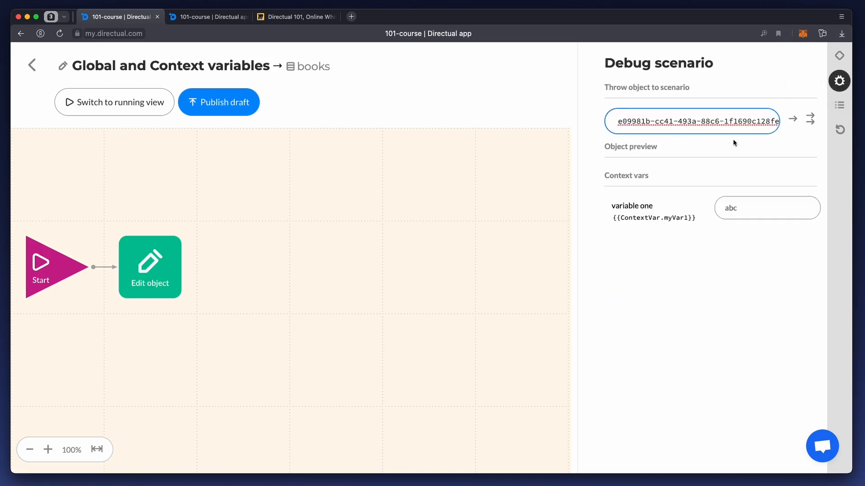
pyautogui.click(787, 122)
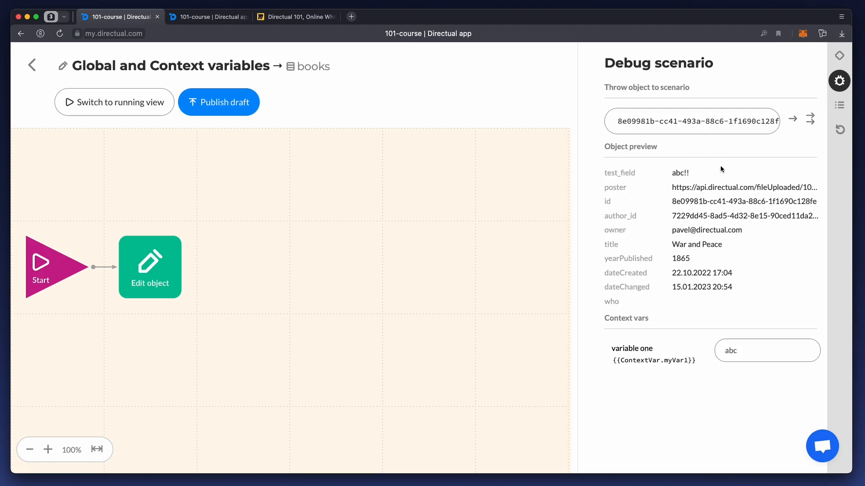
# - Check the Test field expression in the Edit object step against object 8e09981b-cc41-493a-88c6-1f1690c128fe
pyautogui.click(179, 269)
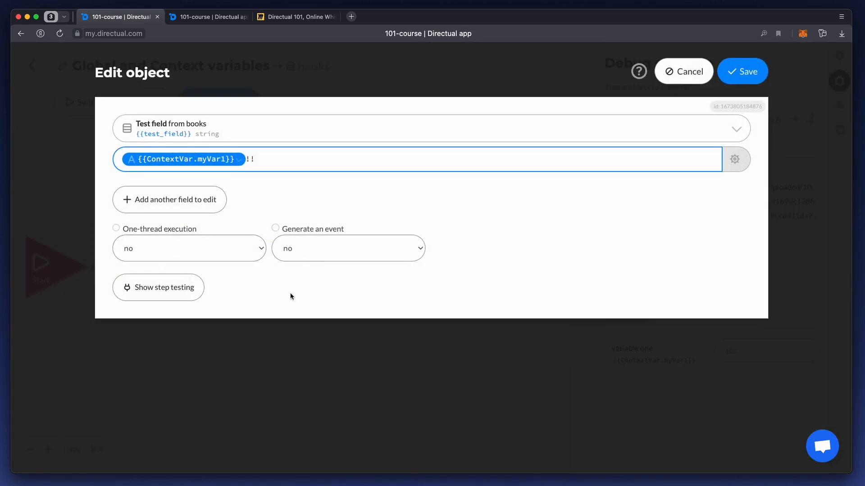
pyautogui.click(735, 158)
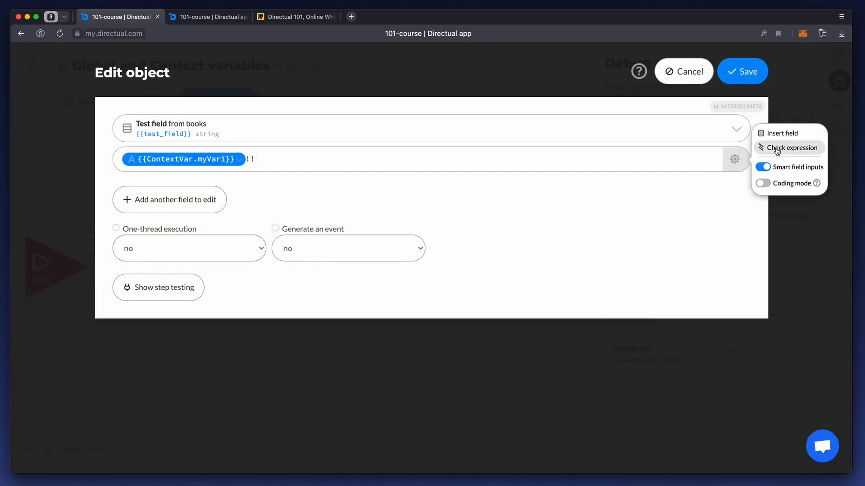
pyautogui.click(777, 149)
pyautogui.click(555, 180)
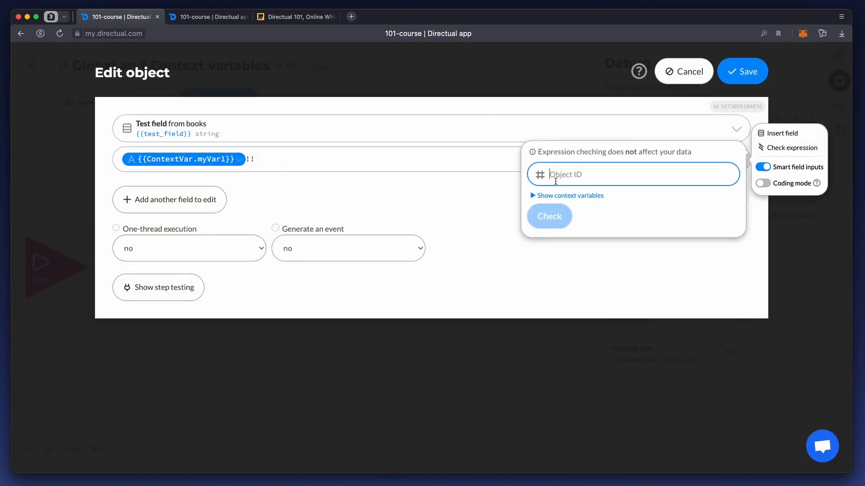
pyautogui.write('8e09981b-cc41-493a-88c6-1f1690c128fe')
pyautogui.click(569, 222)
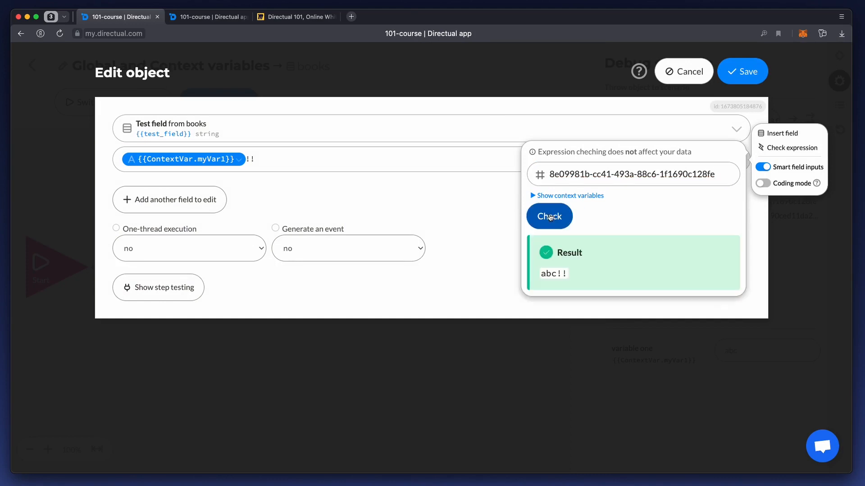
# - Recheck the expression with the context variable "variable one" set to bbb for the test, and collapse the context variables
pyautogui.click(568, 195)
pyautogui.click(579, 232)
pyautogui.moveTo(580, 231); pyautogui.dragTo(537, 235)
pyautogui.write('b')
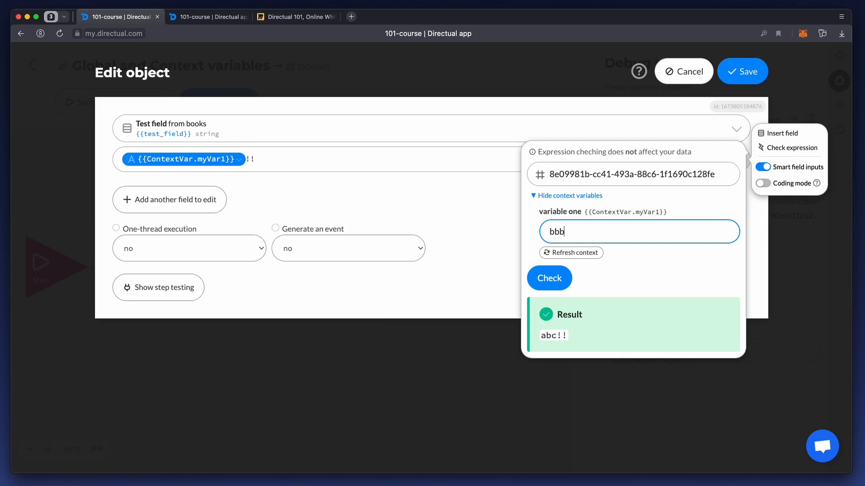
pyautogui.write('bb')
pyautogui.click(541, 281)
pyautogui.click(545, 280)
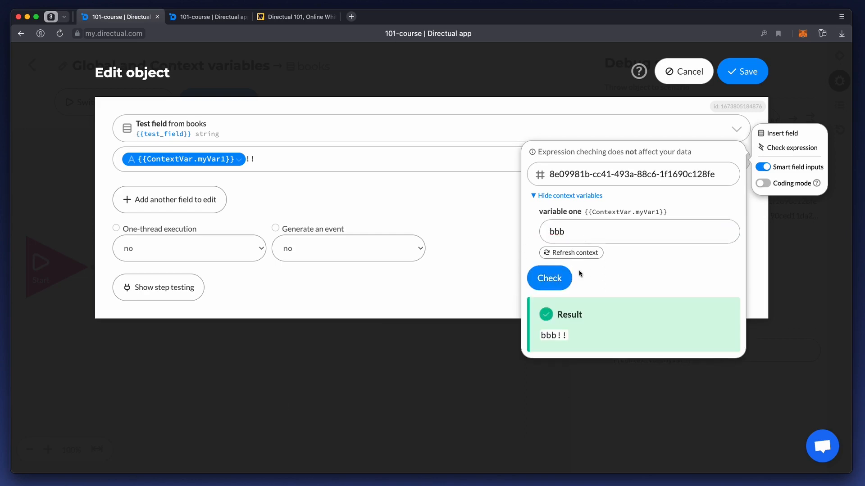
pyautogui.click(547, 197)
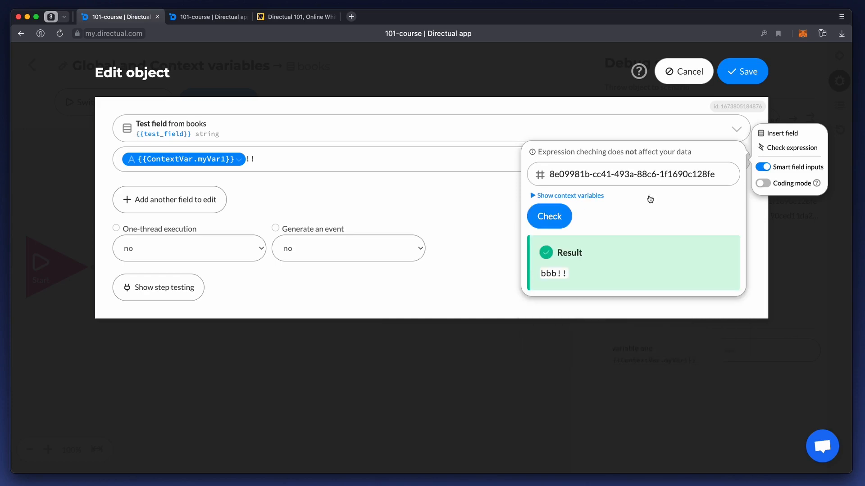
# - Make the Edit object step change the context variable "variable one" to 12345 instead of the Test field, and save it
pyautogui.click(336, 127)
pyautogui.write('cont')
pyautogui.press('Return')
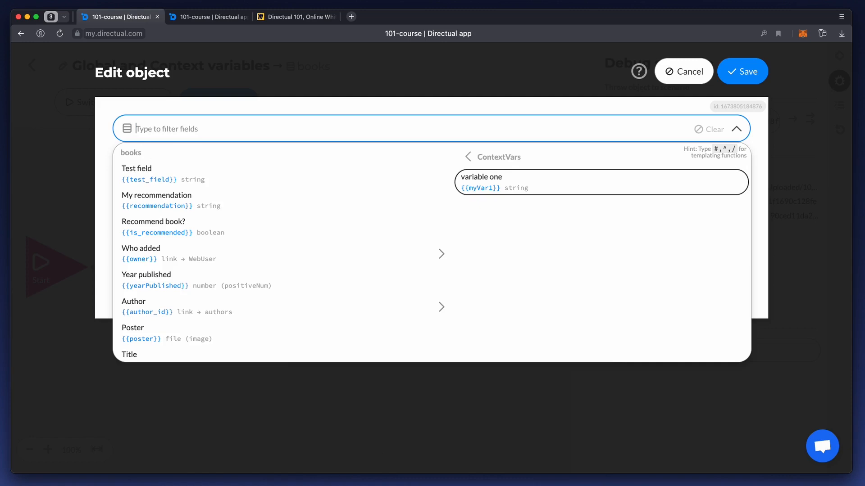
pyautogui.click(508, 184)
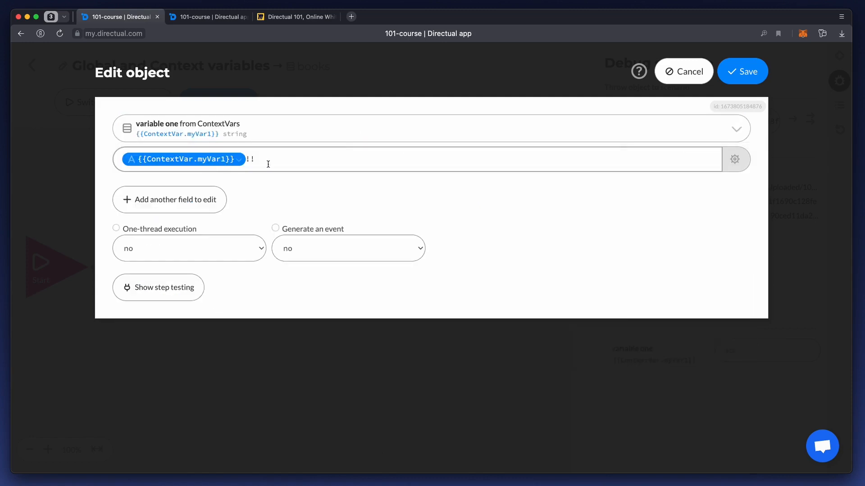
pyautogui.press('super+a')
pyautogui.press('BackSpace')
pyautogui.write('12')
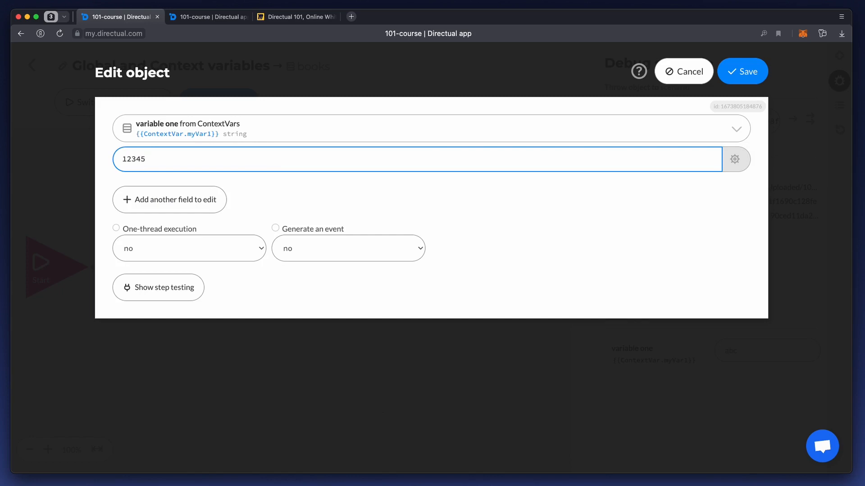
pyautogui.click(739, 80)
# - Run the edited scenario in debug again with object 8e09981b-cc41-493a-88c6-1f1690c128fe
pyautogui.click(671, 127)
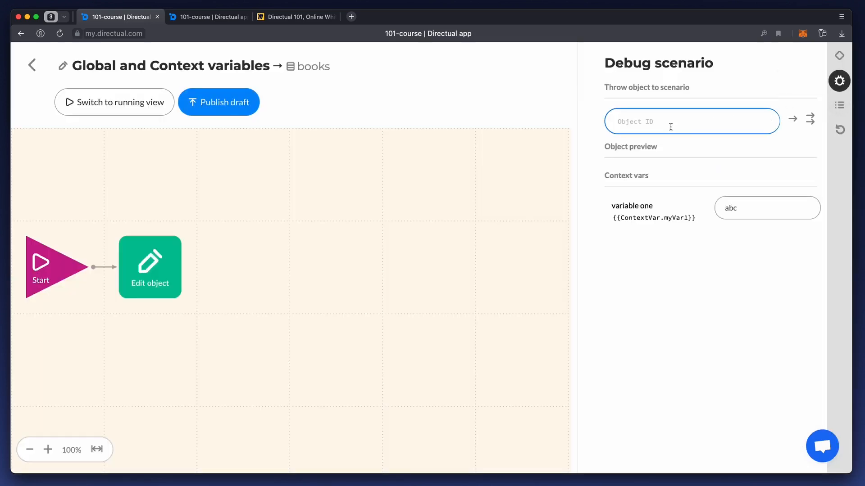
pyautogui.write('8e09981b-cc41-493a-88c6-1f1690c128fe')
pyautogui.click(791, 122)
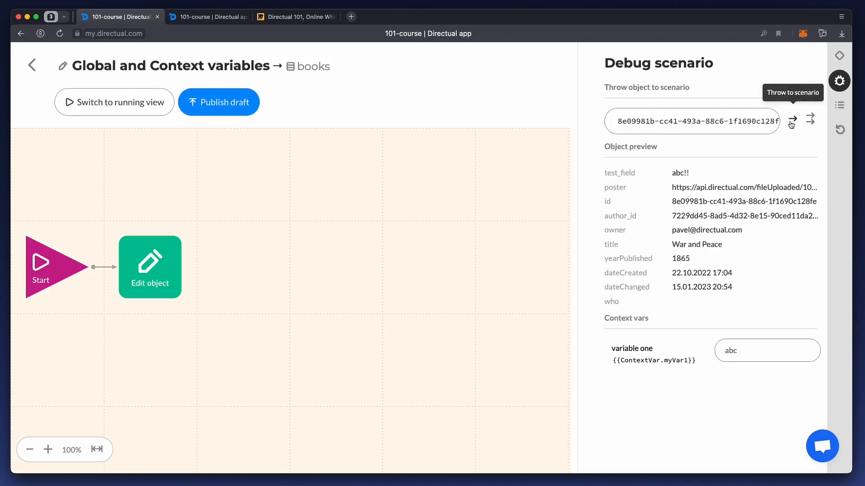
# - Refresh the scenario logs and inspect the context variables recorded for the latest START and ACTION steps
pyautogui.click(840, 106)
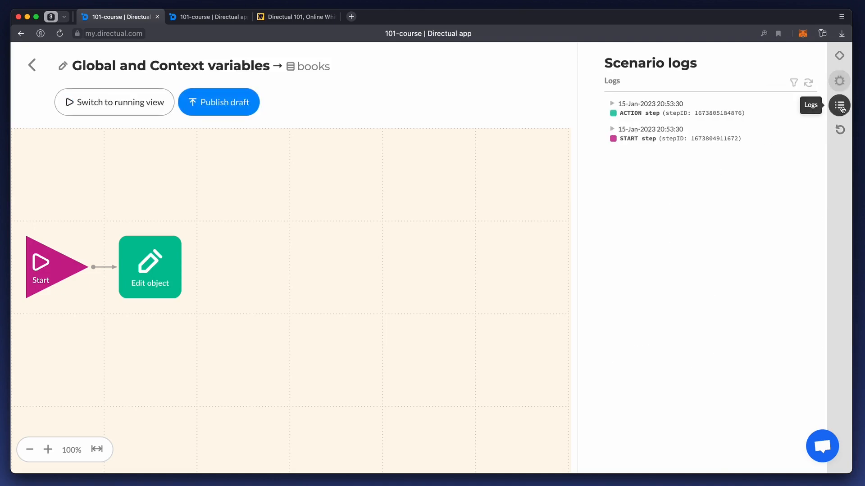
pyautogui.click(807, 84)
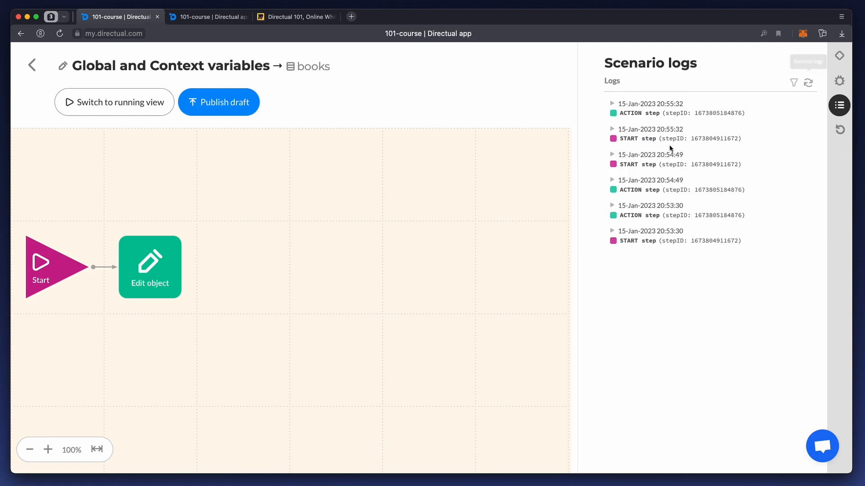
pyautogui.click(639, 137)
pyautogui.click(634, 190)
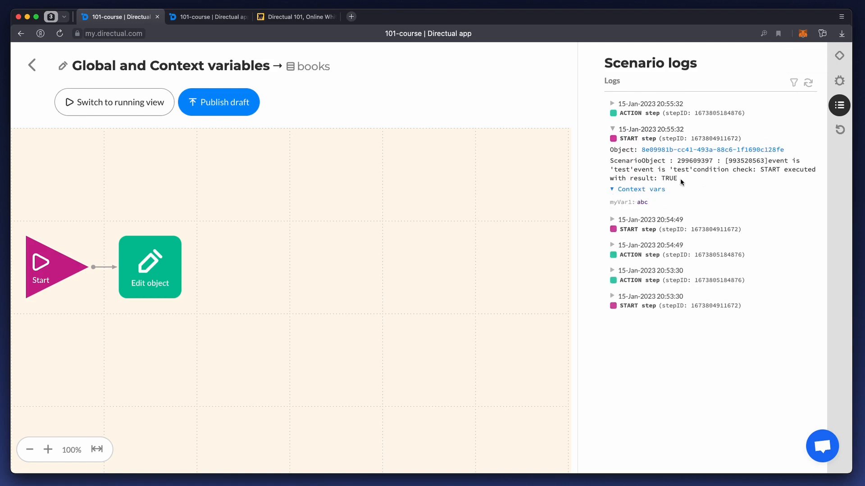
pyautogui.click(651, 113)
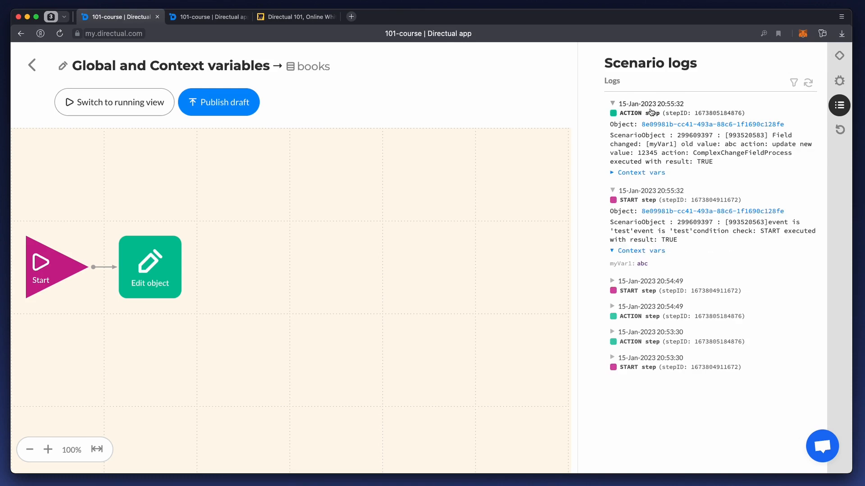
pyautogui.click(614, 175)
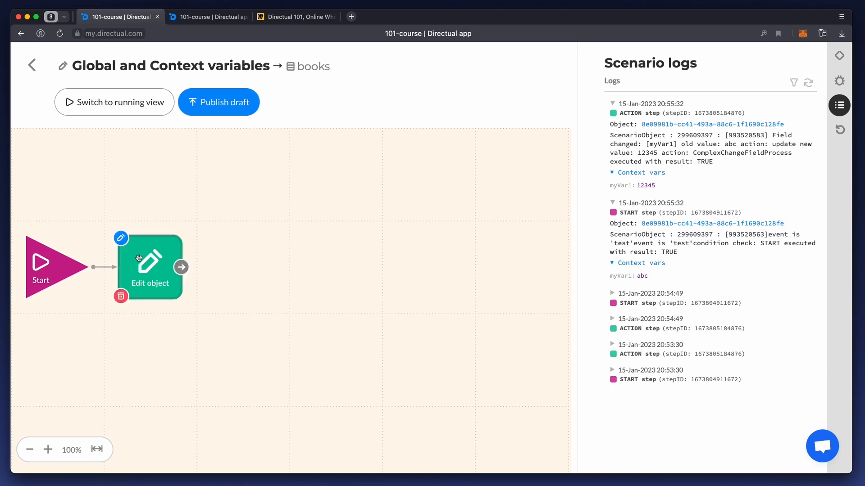
# - Add a second context variable to the Start step with SysName myVar2 and type link
pyautogui.click(52, 265)
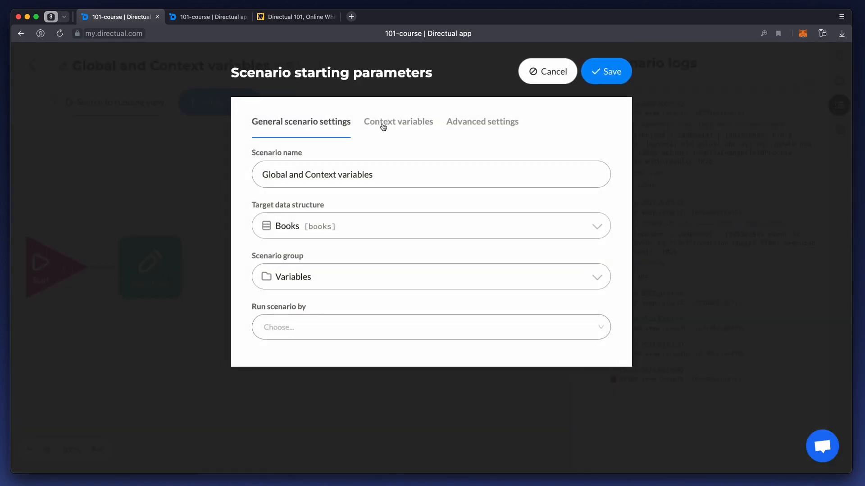
pyautogui.click(382, 127)
pyautogui.click(274, 173)
pyautogui.click(301, 270)
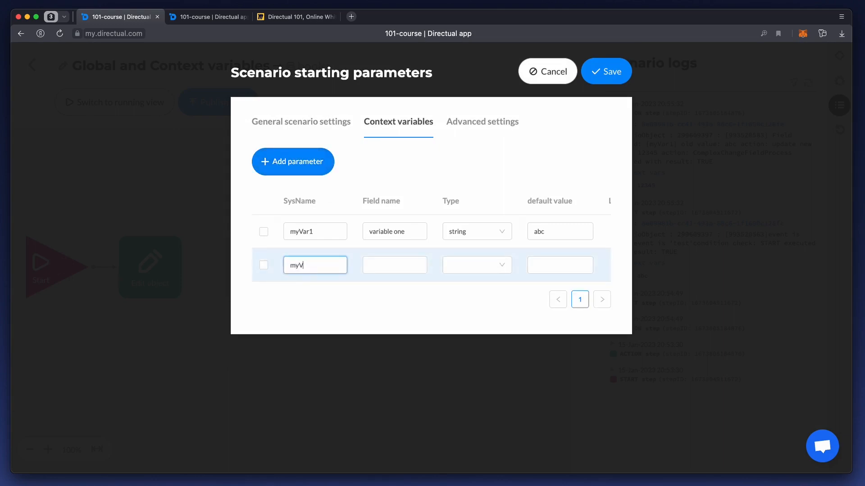
pyautogui.click(466, 265)
pyautogui.scroll(-1, 477, 349)
pyautogui.scroll(-1, 468, 347)
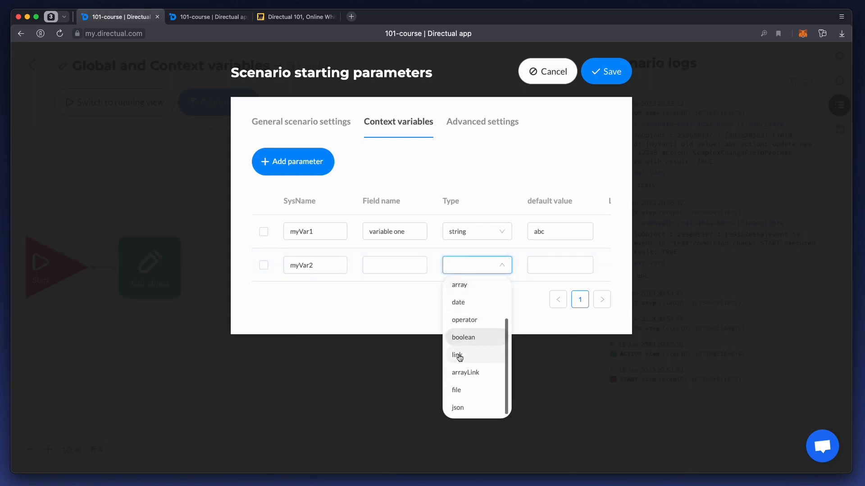
pyautogui.click(458, 355)
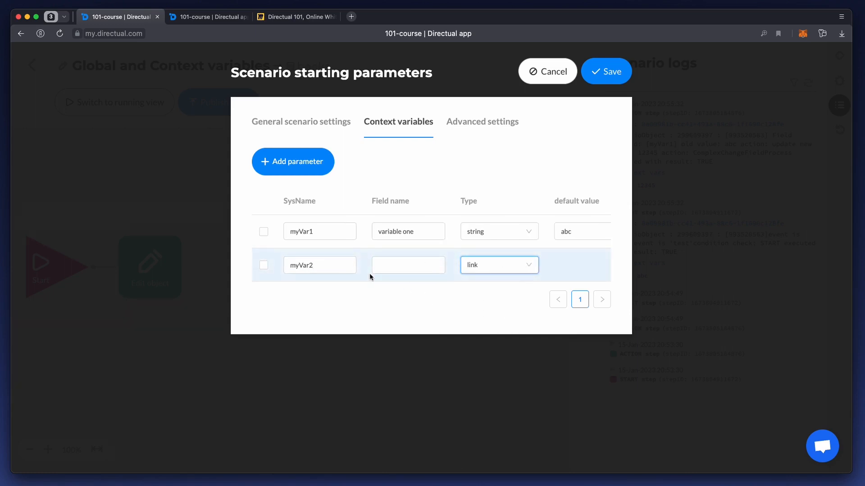
# - Link the myVar2 context variable to the Authors [authors] structure and save the starting parameters
pyautogui.hscroll(5, 371, 273)
pyautogui.click(547, 266)
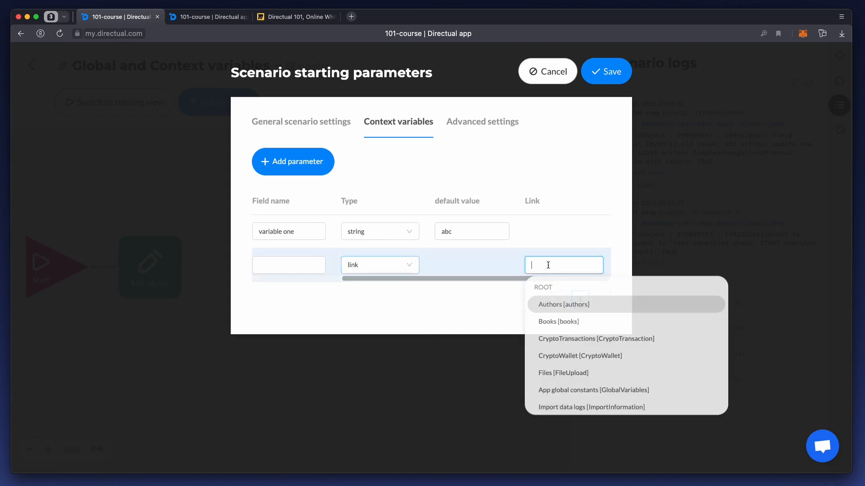
pyautogui.write('auth')
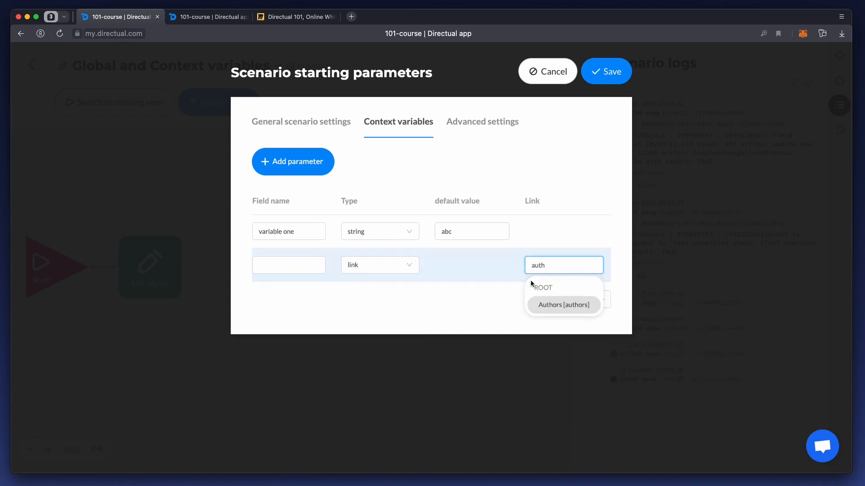
pyautogui.click(550, 306)
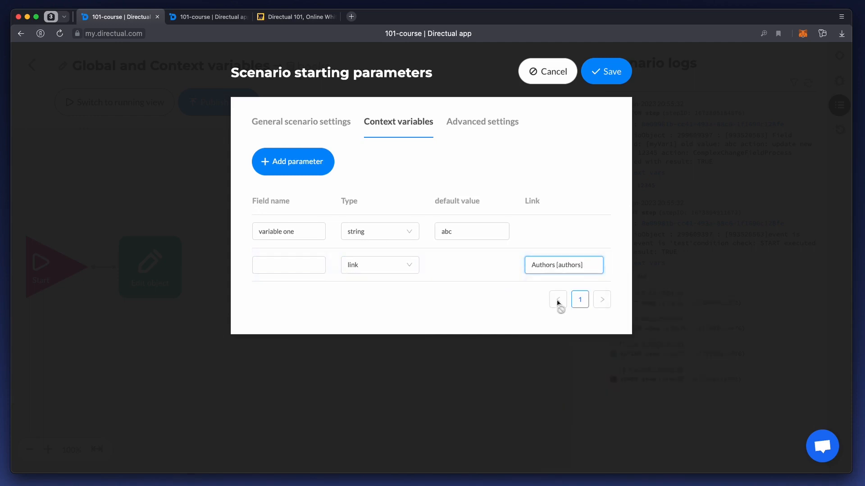
pyautogui.click(607, 78)
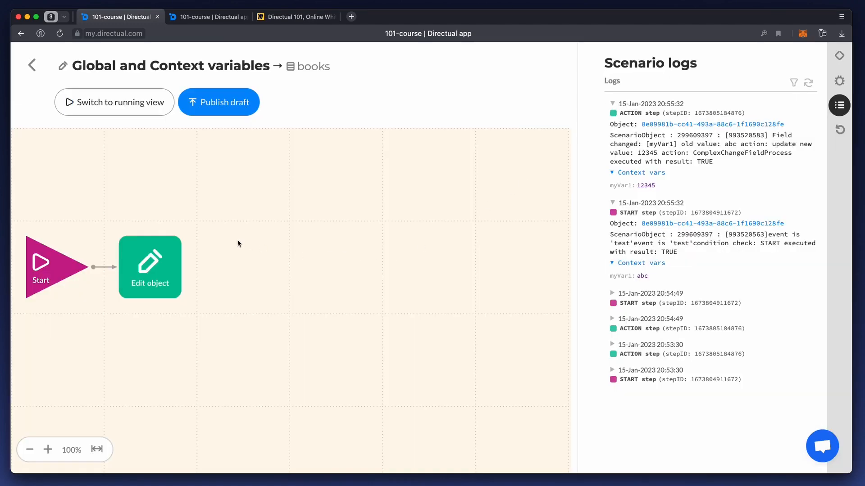
# - Copy the object ID of the Leo Tolstoy record from the Authors structure
pyautogui.click(213, 19)
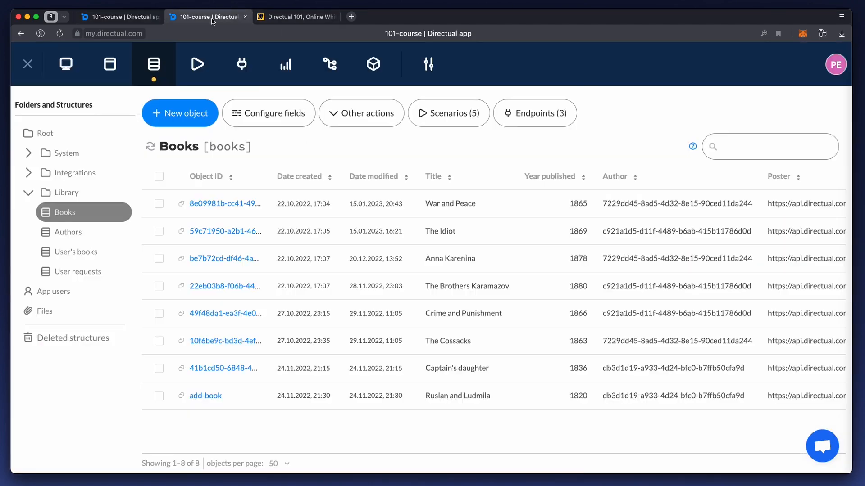
pyautogui.click(101, 232)
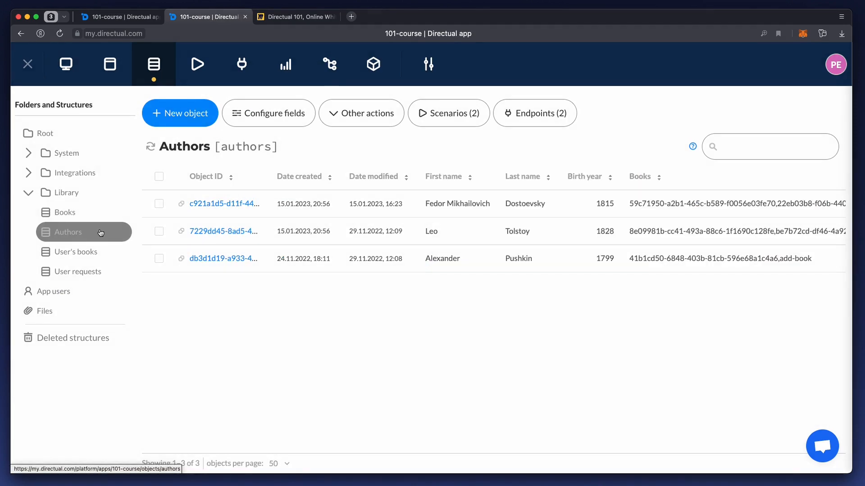
pyautogui.click(182, 233)
# - Make the existing Edit object step set ContextVar.myVar2 to 7229dd45-8ad5-4d32-8e15-90ced11da244 and save it
pyautogui.click(130, 16)
pyautogui.click(147, 265)
pyautogui.click(264, 126)
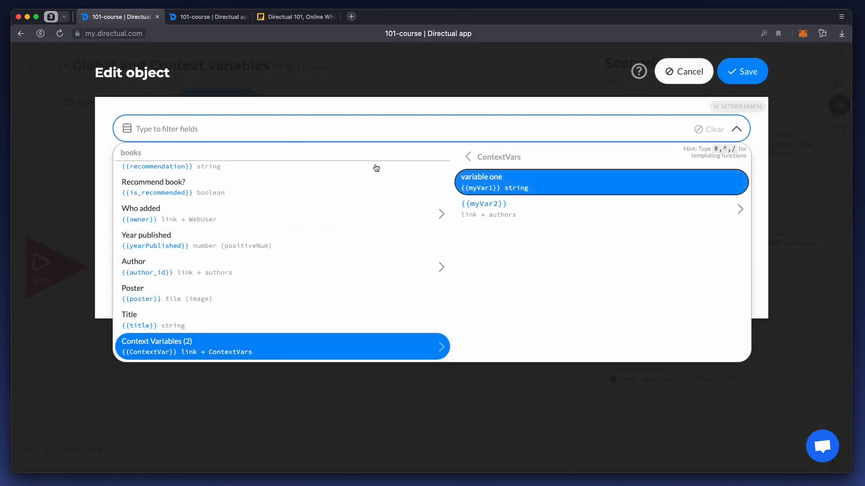
pyautogui.click(501, 215)
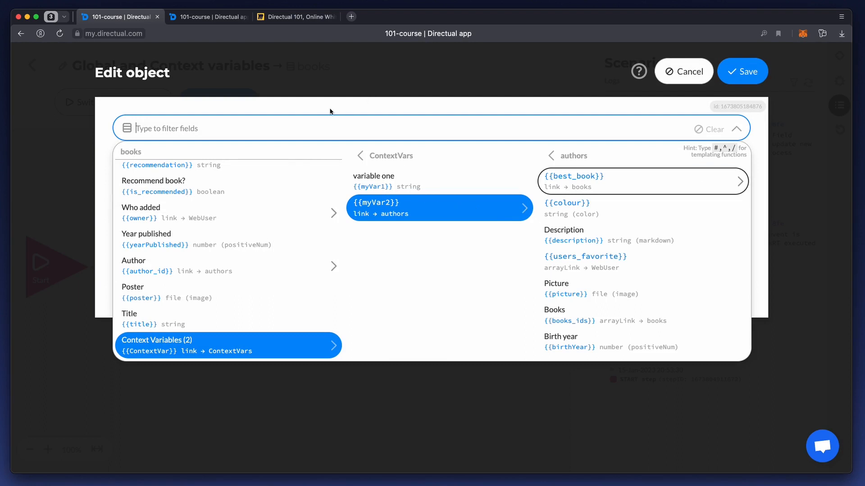
pyautogui.click(330, 111)
pyautogui.doubleClick(166, 164)
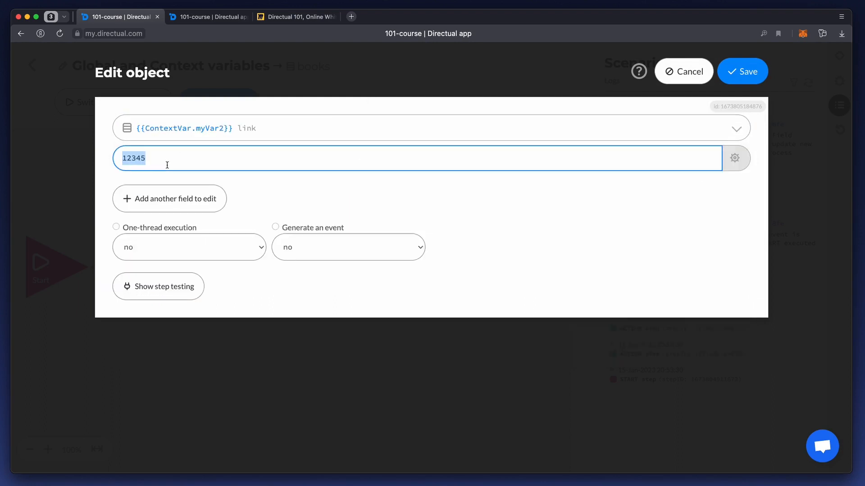
pyautogui.press('super+v')
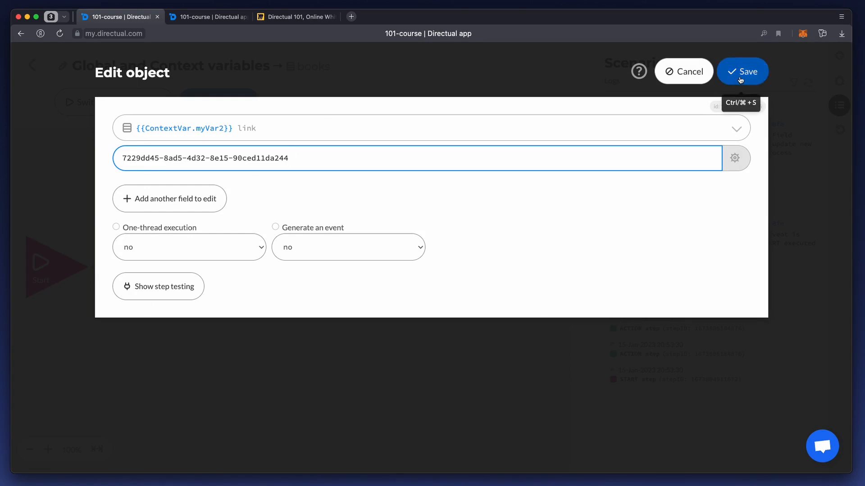
pyautogui.click(739, 76)
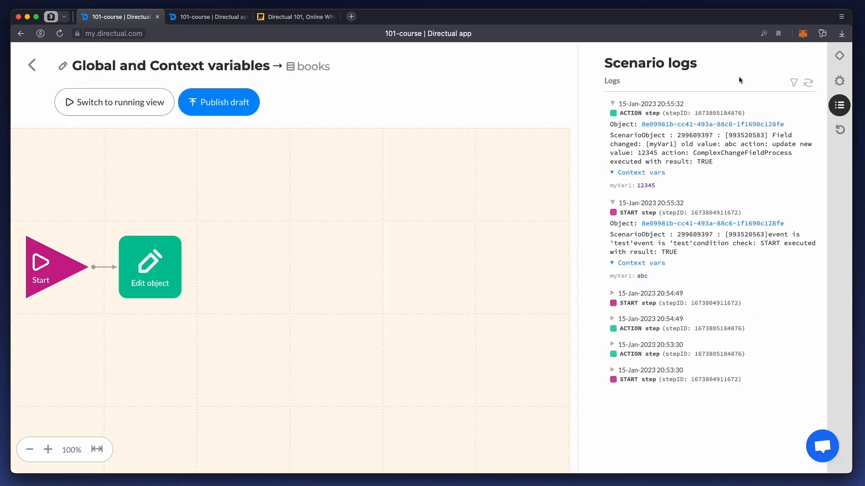
# - Add a second Edit object step connected after the first and choose Test field as the field it edits
pyautogui.click(839, 56)
pyautogui.moveTo(620, 289); pyautogui.dragTo(241, 266)
pyautogui.moveTo(189, 276); pyautogui.dragTo(242, 263)
pyautogui.click(241, 265)
pyautogui.click(252, 128)
pyautogui.write('test')
pyautogui.click(207, 180)
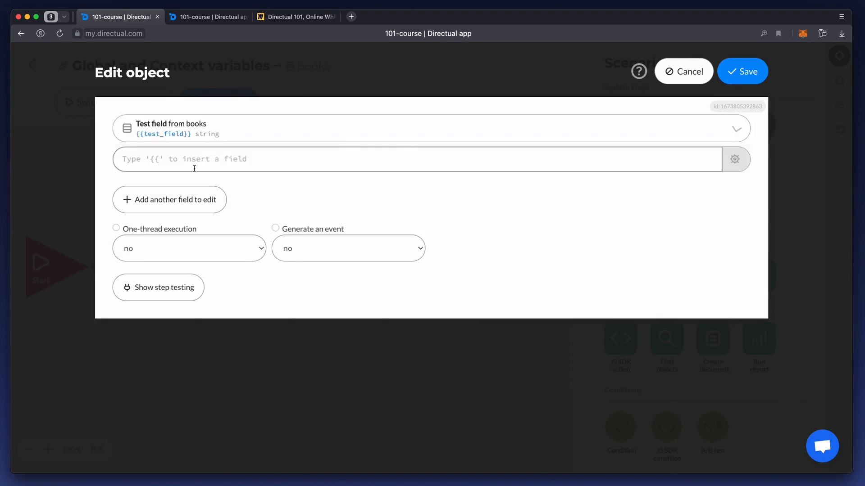
# - Insert {{ContextVar.myVar2.firstName}} as the value for Test field in the second Edit object step
pyautogui.write('{{con')
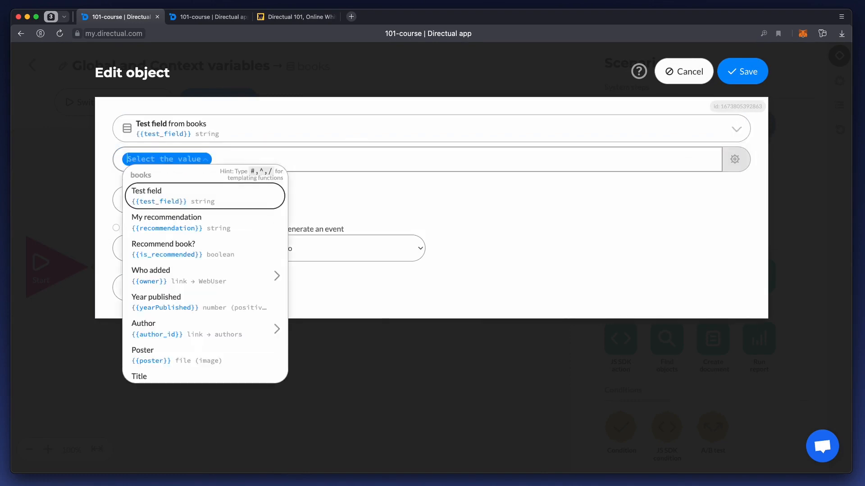
pyautogui.press('Down')
pyautogui.press('Return')
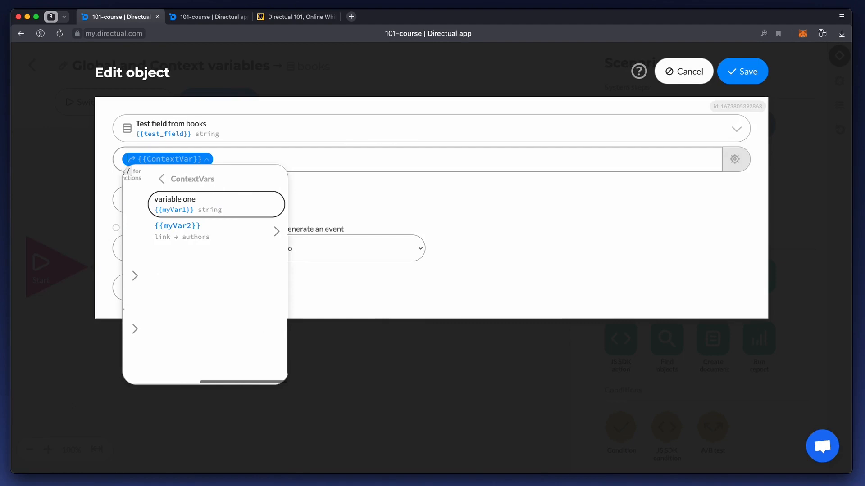
pyautogui.press('Down')
pyautogui.press('Return')
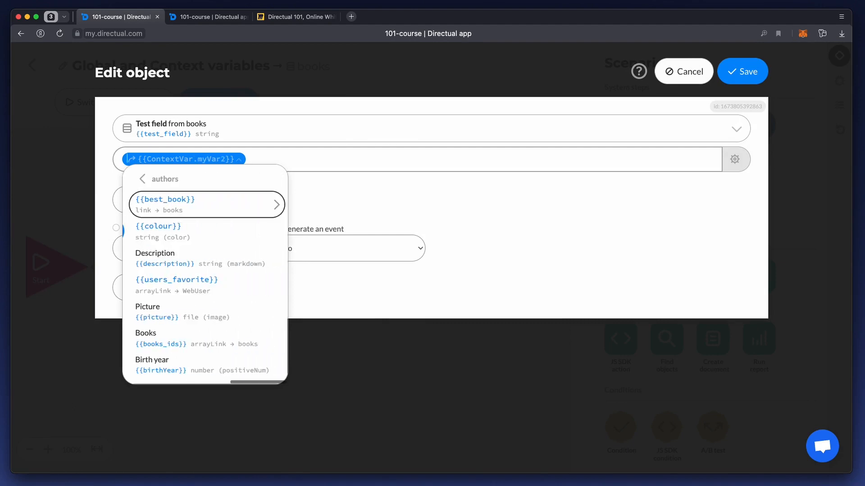
pyautogui.write('firs')
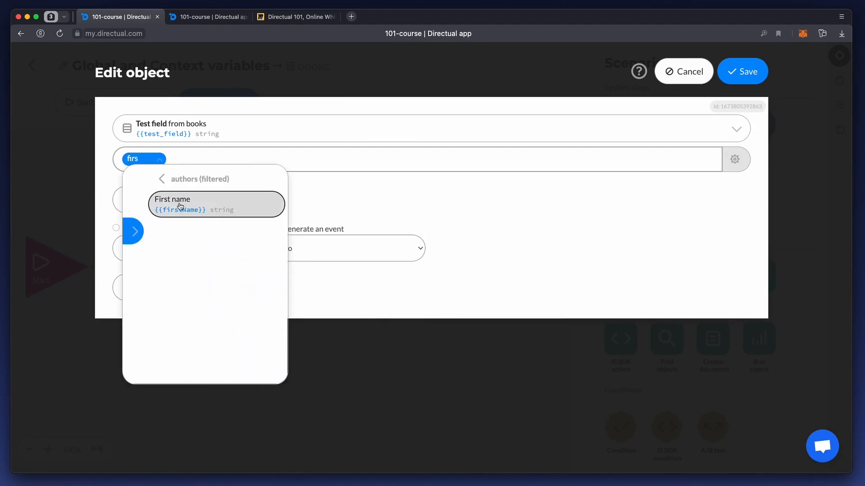
pyautogui.click(180, 203)
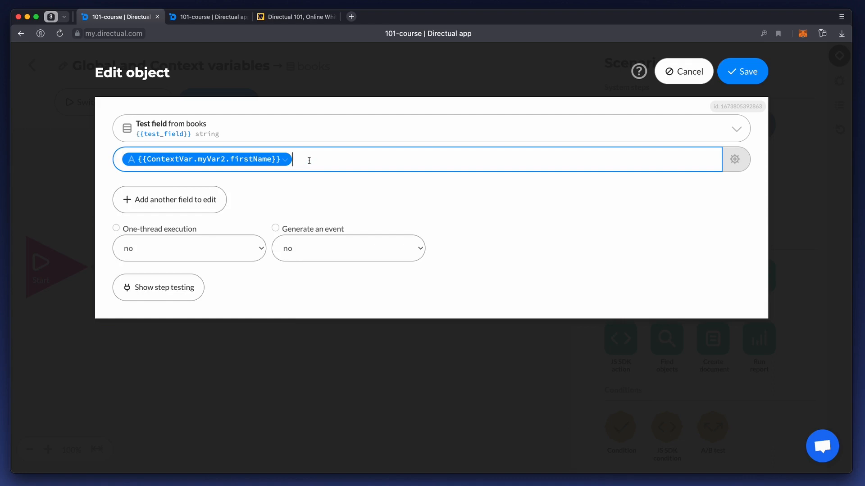
# - Append {{ContextVar.myVar2.lastName}} to the Test field value and save the second Edit object step
pyautogui.write('{{cont')
pyautogui.press('Return')
pyautogui.press('Down')
pyautogui.press('Return')
pyautogui.write('last')
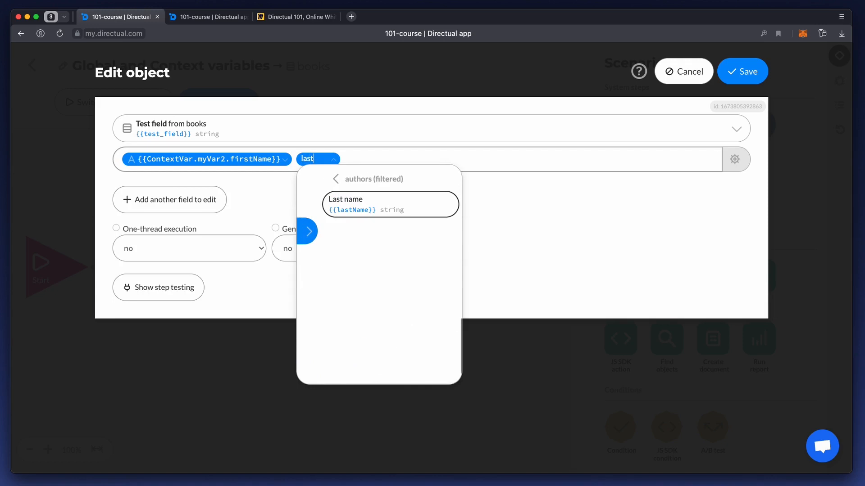
pyautogui.press('Return')
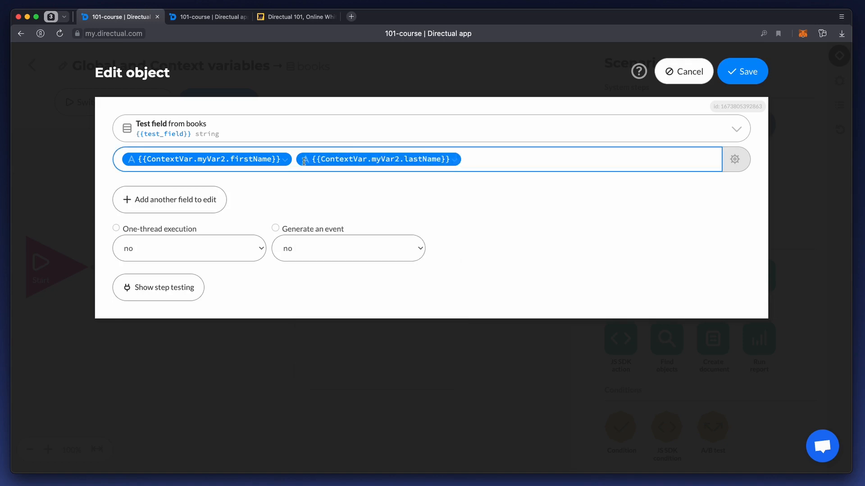
pyautogui.click(745, 77)
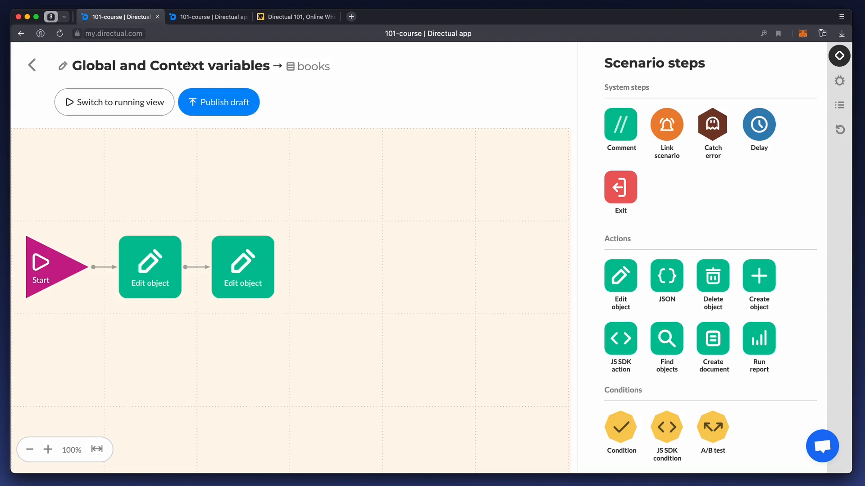
# - Copy the Anna Karenina book's object ID, be7b72cd-df46-4a92-a7bd-55fcfc1cfe22, and run the scenario in debug with it
pyautogui.click(201, 17)
pyautogui.click(84, 213)
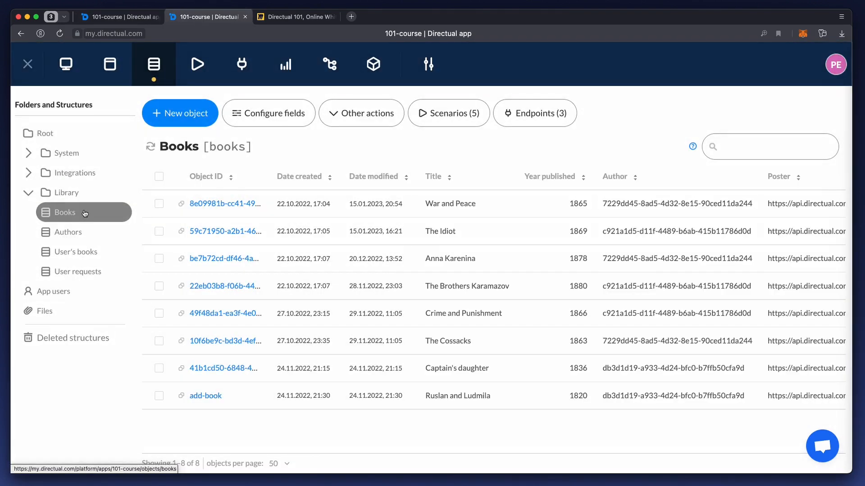
pyautogui.click(181, 258)
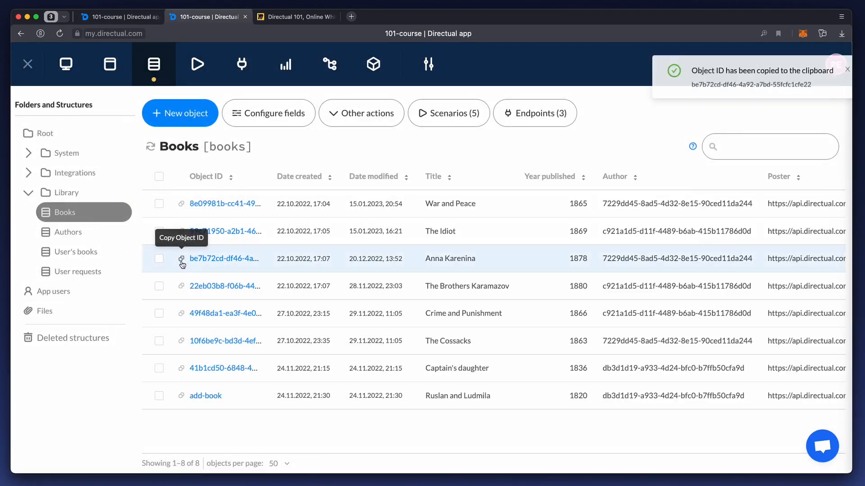
pyautogui.click(118, 17)
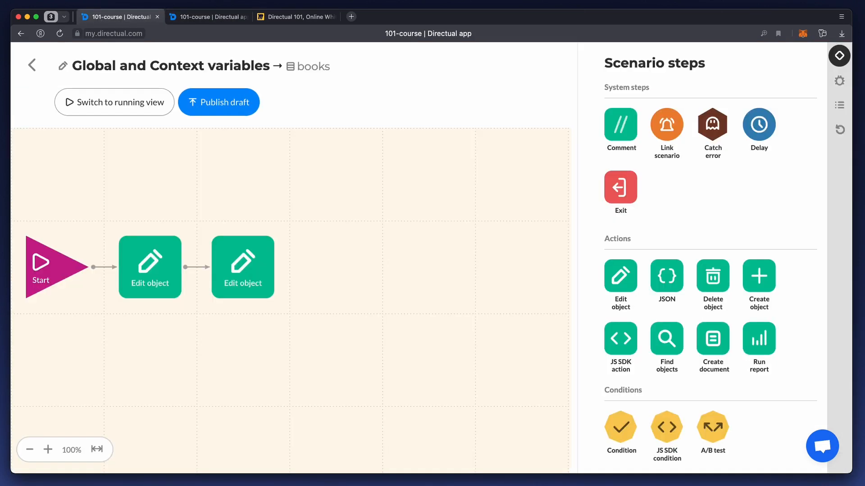
pyautogui.click(839, 81)
pyautogui.click(661, 125)
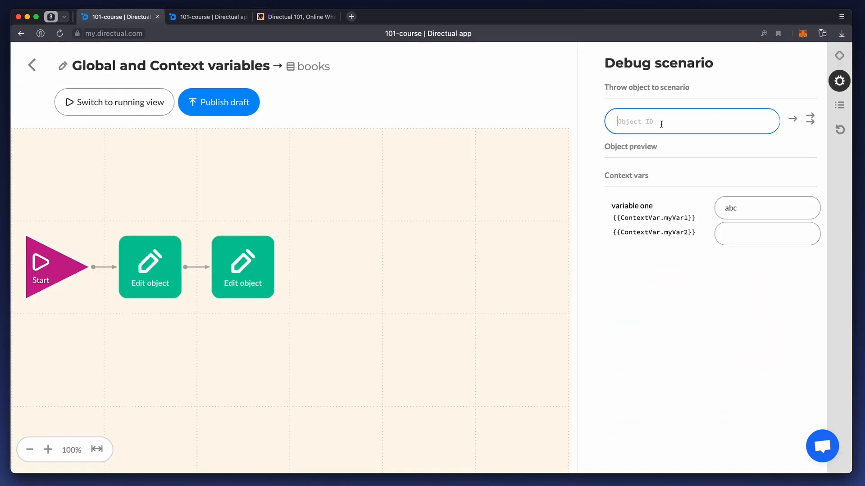
pyautogui.press('super+v')
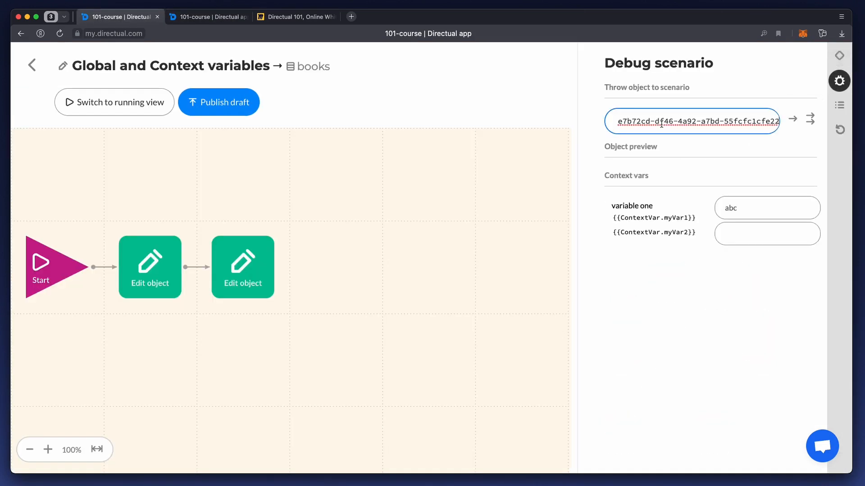
pyautogui.click(792, 120)
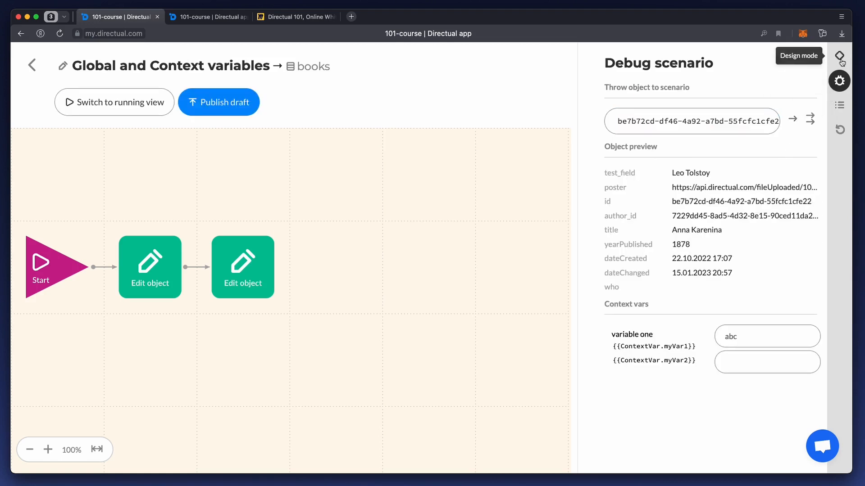
# - Refresh the scenario logs, inspect the latest ACTION step's context variables, and view the linked book object's Test field
pyautogui.click(839, 105)
pyautogui.click(809, 84)
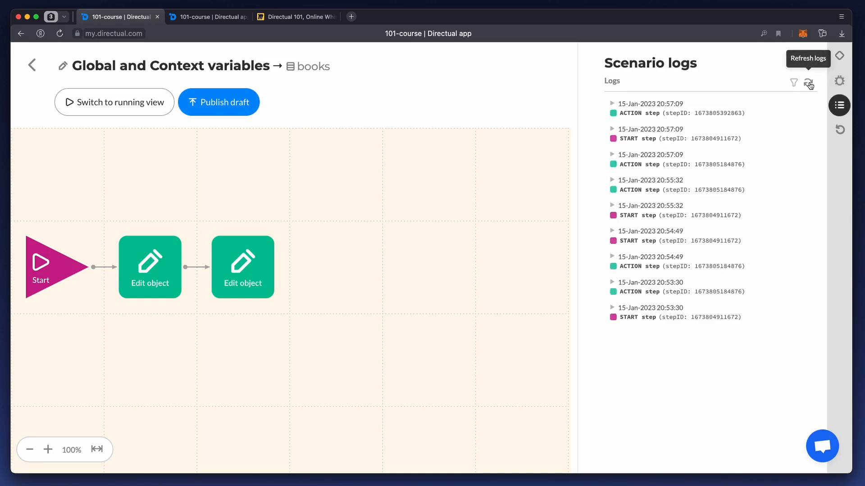
pyautogui.click(643, 111)
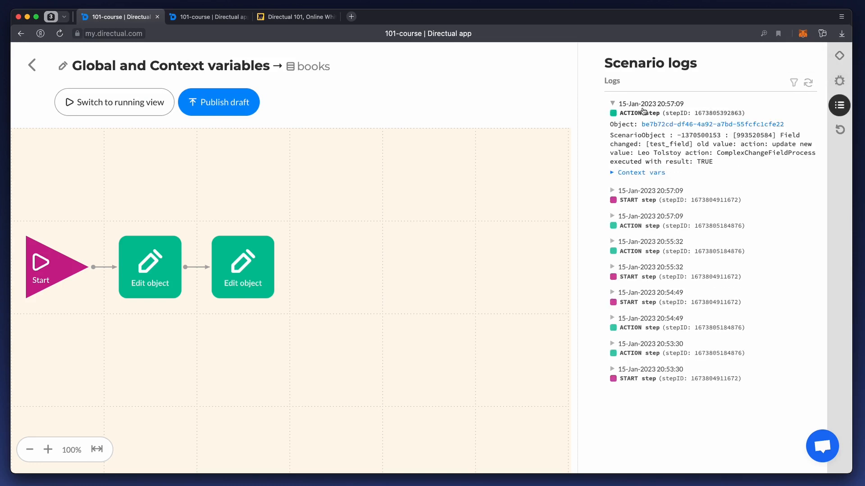
pyautogui.click(613, 174)
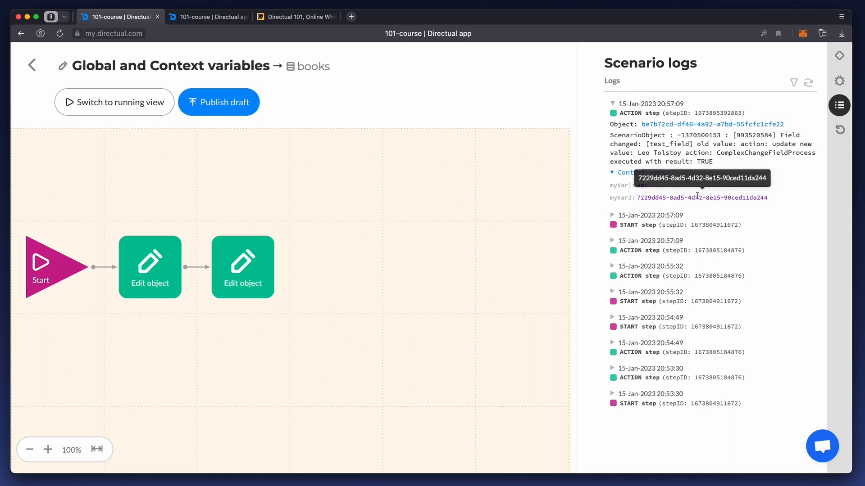
pyautogui.click(680, 124)
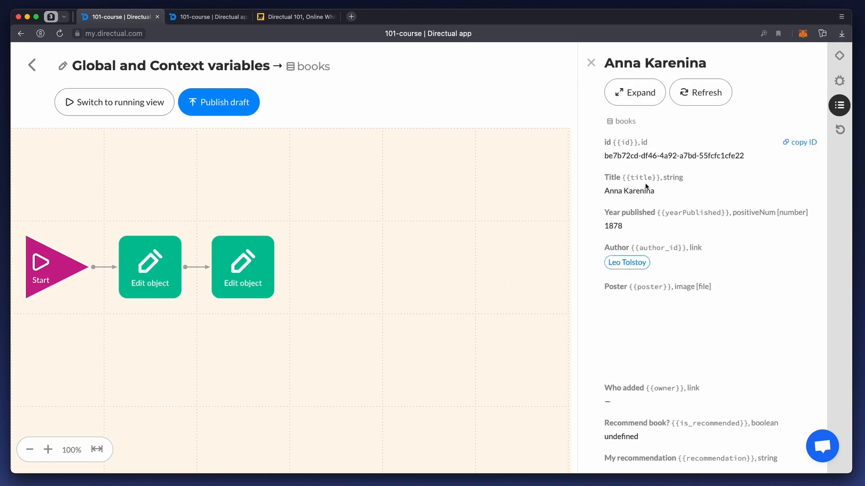
pyautogui.scroll(-2, 650, 185)
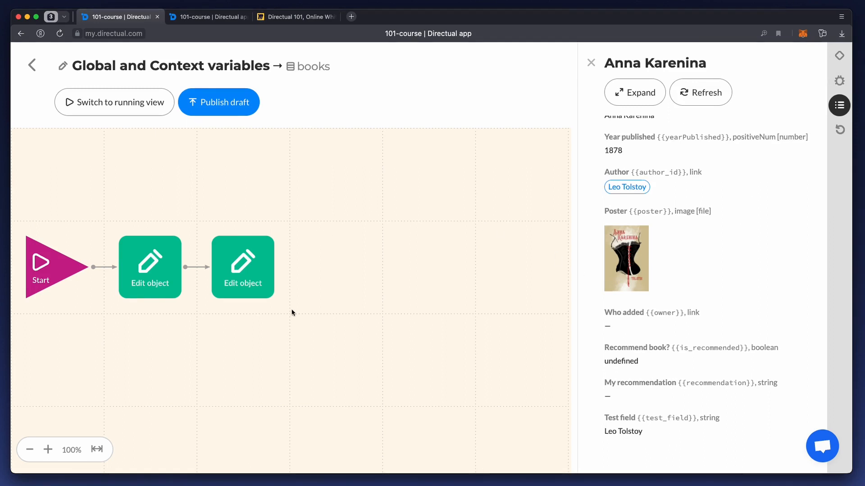
# - Check the second Edit object step's Test field expression against object 59c71950-a2b1-465c-b589-f0056e03fe70
pyautogui.click(244, 263)
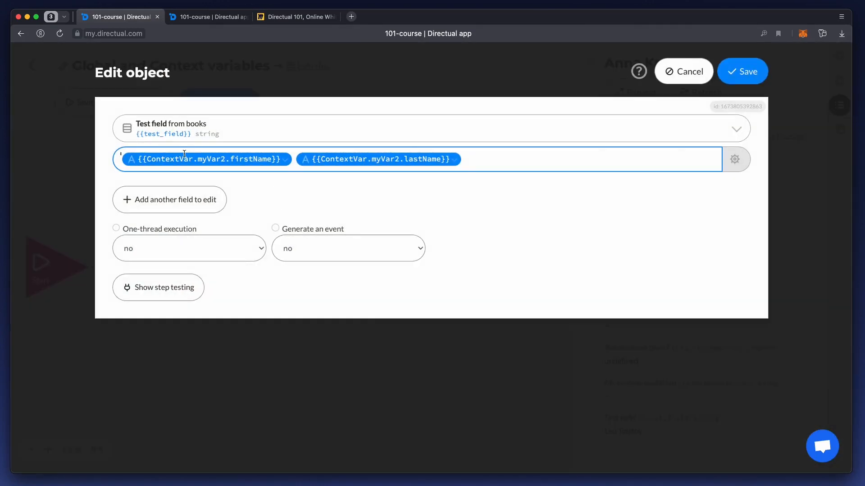
pyautogui.click(735, 159)
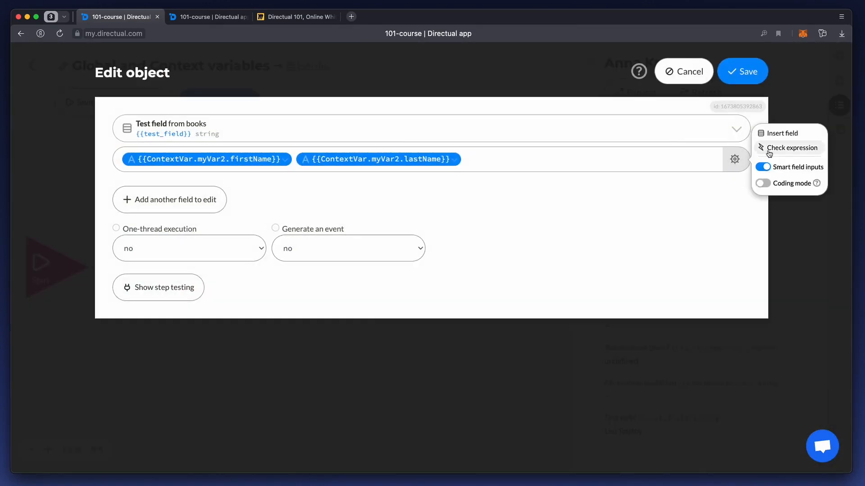
pyautogui.click(771, 153)
pyautogui.click(581, 175)
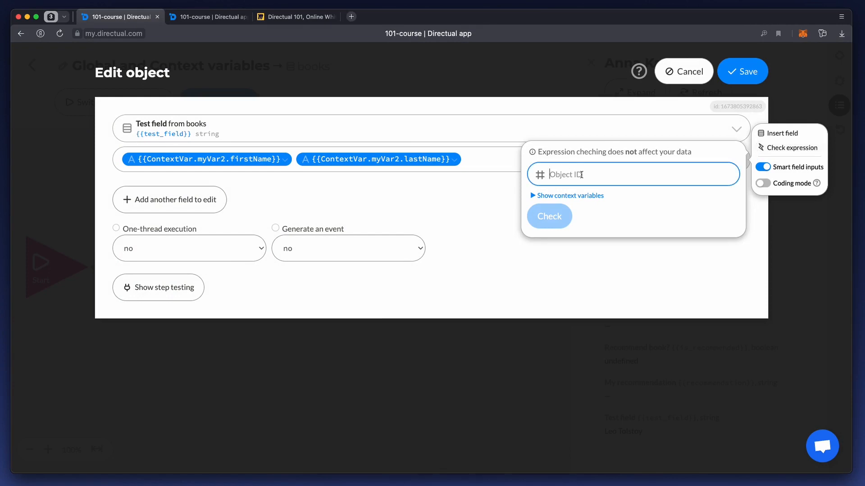
pyautogui.press('super+v')
pyautogui.click(550, 216)
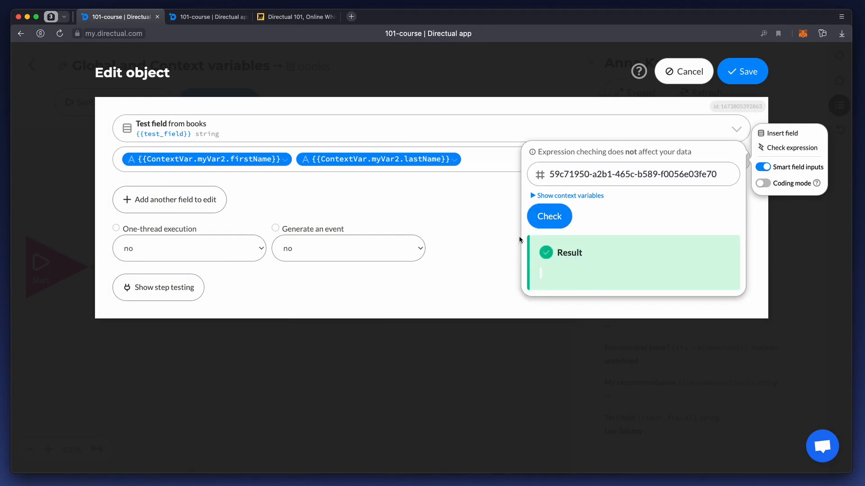
# - Repeat the expression check with context variable myVar2 set to Leo Tolstoy's author ID, 7229dd45-8ad5-4d32-8e15-90ced11da244
pyautogui.click(534, 195)
pyautogui.click(549, 274)
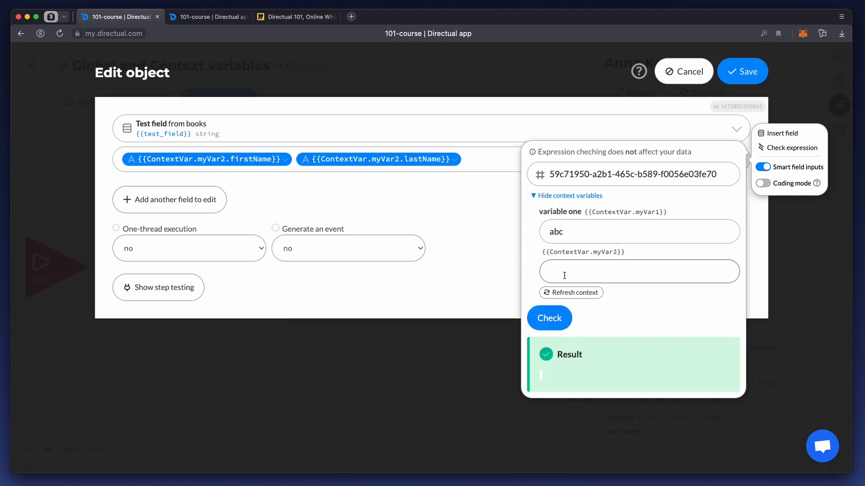
pyautogui.click(219, 21)
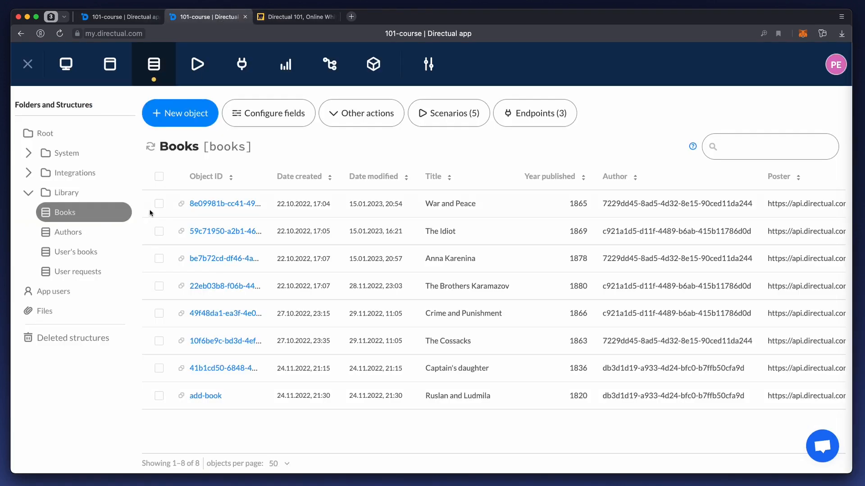
pyautogui.click(92, 232)
pyautogui.click(181, 231)
pyautogui.click(115, 16)
pyautogui.click(571, 271)
pyautogui.press('super+v')
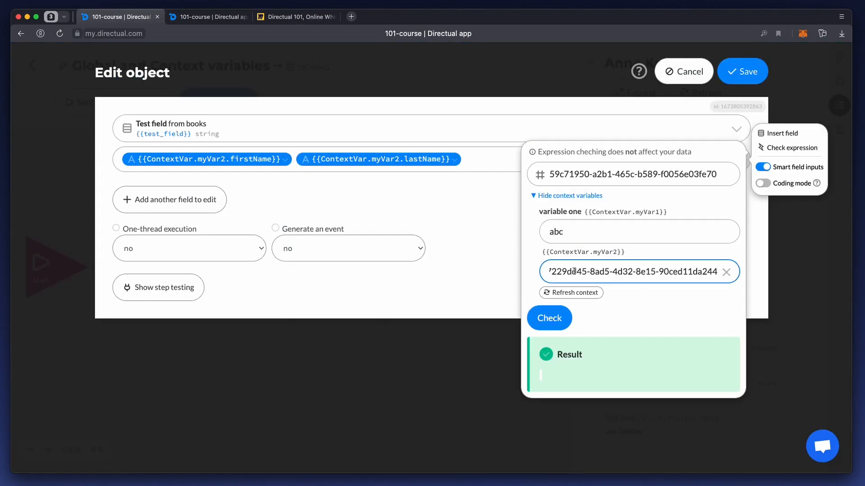
pyautogui.click(550, 320)
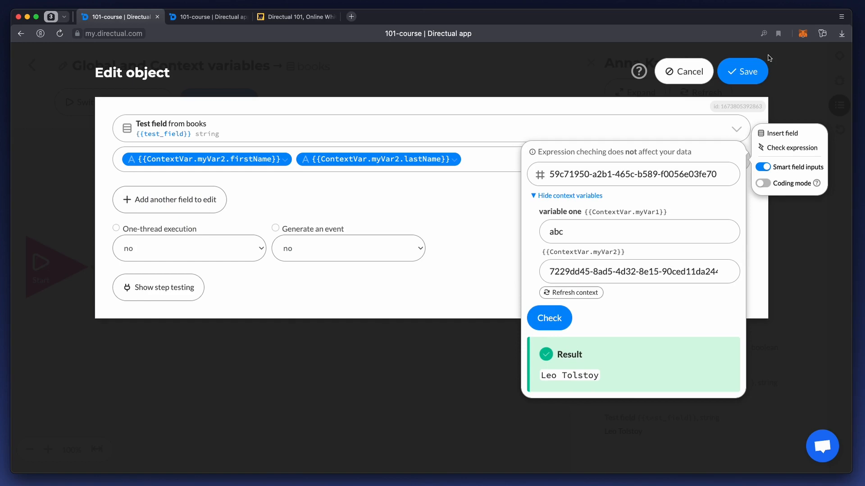
# - Remove the first Edit object step, connect Start directly to the remaining one, and publish and start the scenario
pyautogui.click(744, 76)
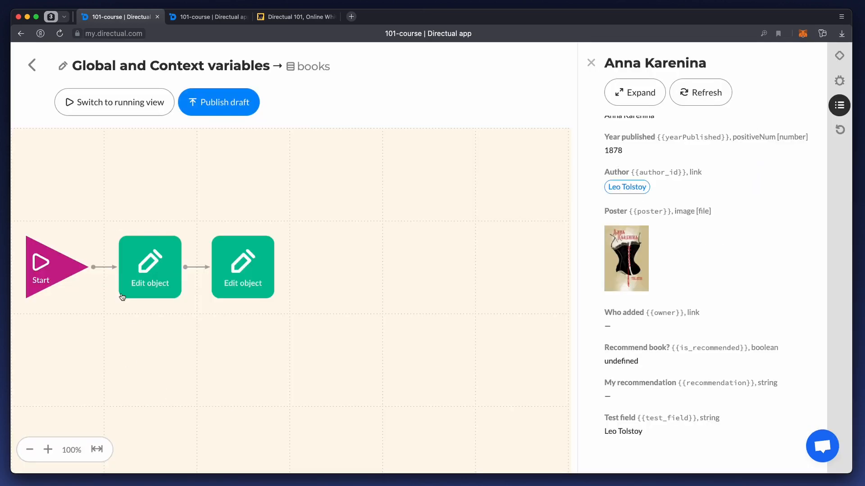
pyautogui.click(121, 295)
pyautogui.click(475, 223)
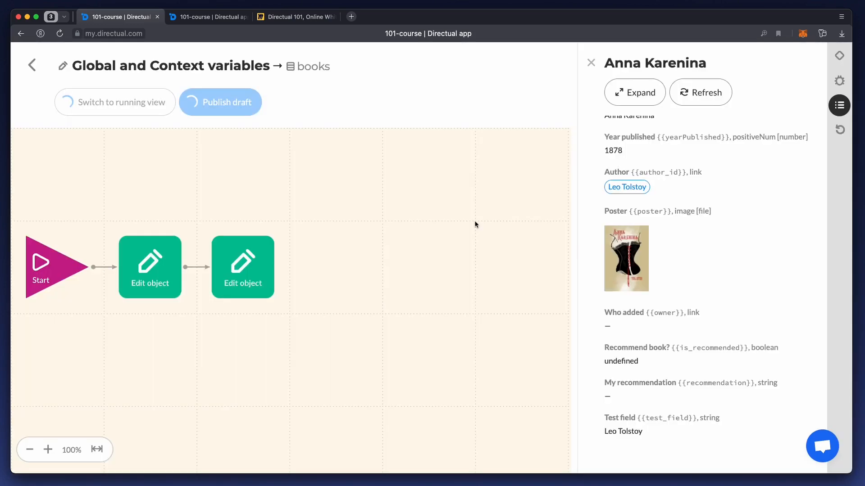
pyautogui.moveTo(90, 267); pyautogui.dragTo(232, 276)
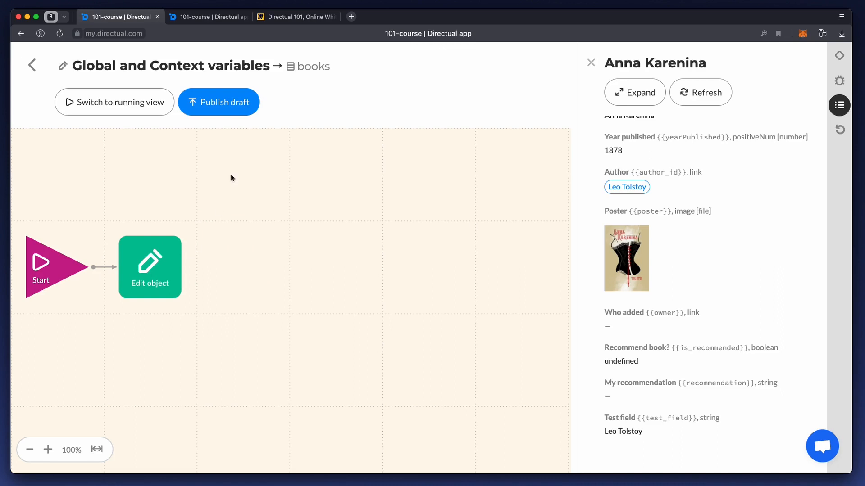
pyautogui.click(217, 112)
pyautogui.click(175, 108)
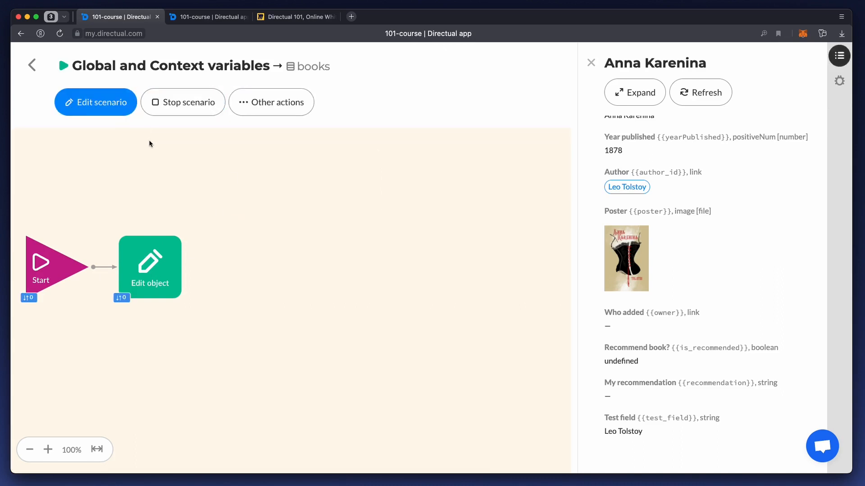
# - In the Context Var assigning scenario, add a Link scenario step and connect it to Start
pyautogui.click(32, 65)
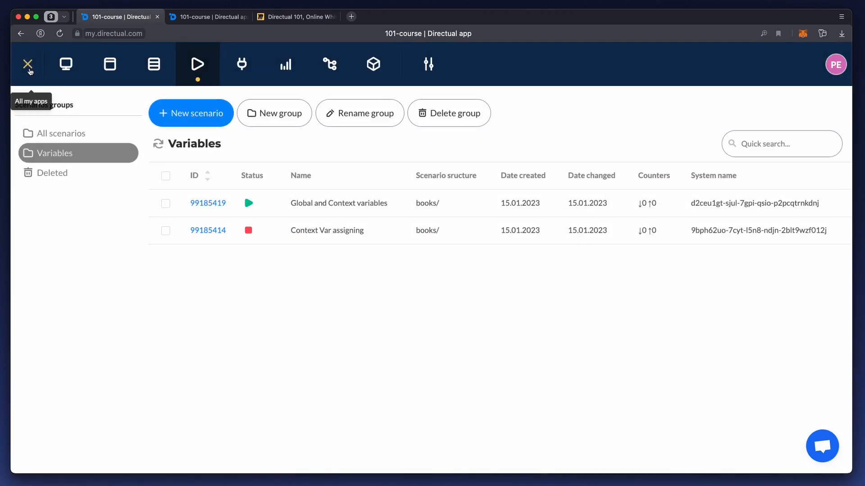
pyautogui.click(208, 231)
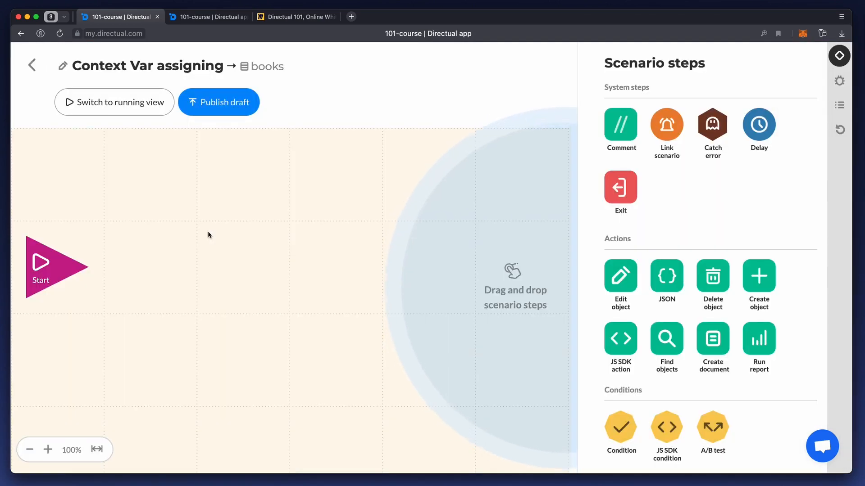
pyautogui.moveTo(667, 124); pyautogui.dragTo(140, 259)
pyautogui.moveTo(88, 269); pyautogui.dragTo(152, 264)
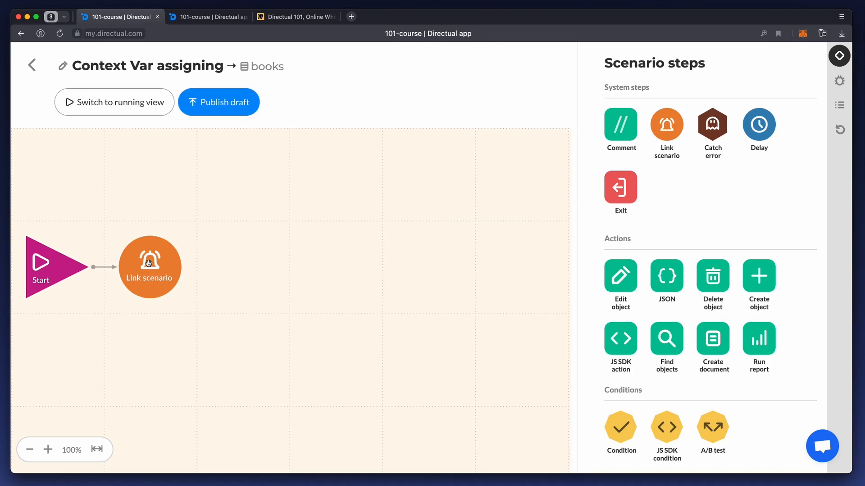
# - Set the Link scenario step to call Global and Context variables for the current object, with {{ContextVar.myVar2}} as context parameter
pyautogui.click(148, 263)
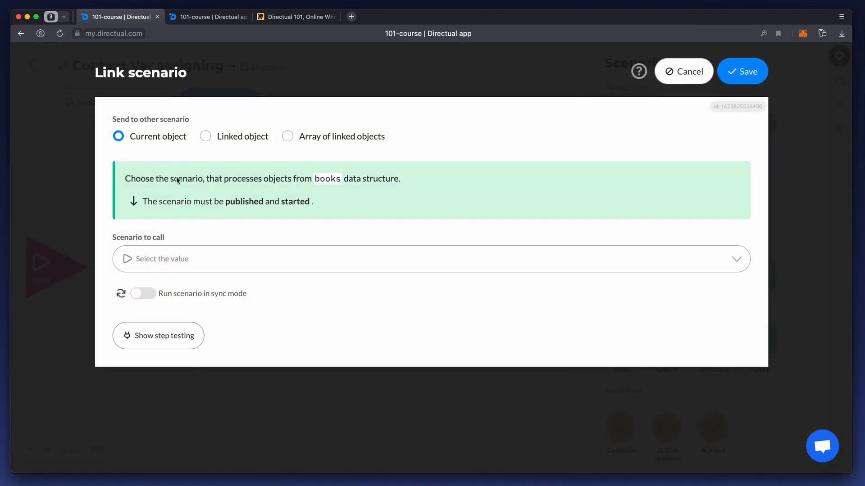
pyautogui.click(178, 258)
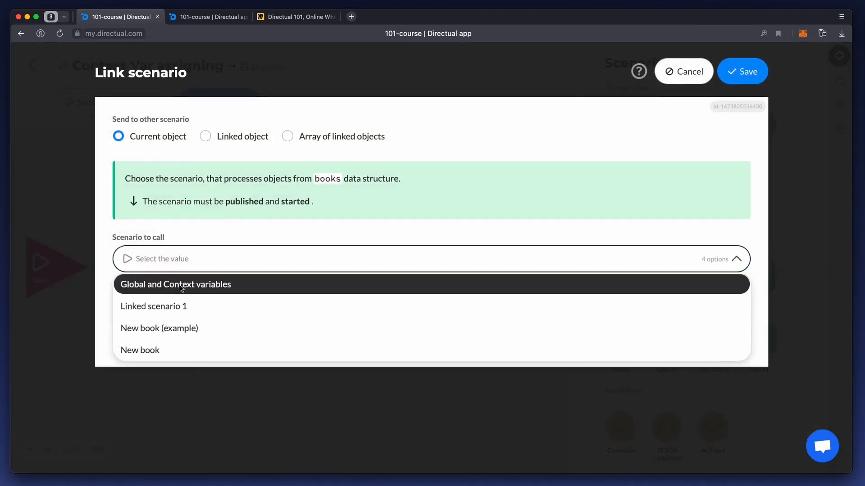
pyautogui.click(180, 288)
pyautogui.click(173, 349)
pyautogui.click(235, 345)
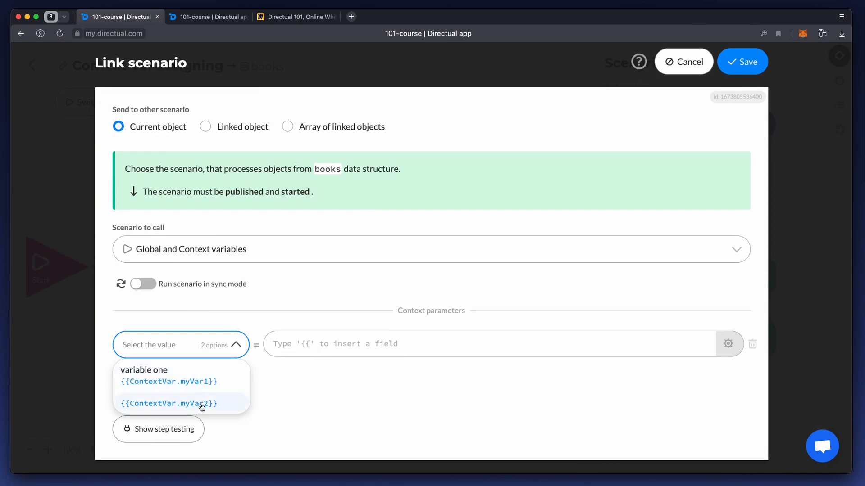
pyautogui.click(199, 405)
# - Assign Alexander Pushkin's author ID, db3d1d19-a933-4d24-bfc0-b7ffb50cfa9d, to myVar2, then publish and start the Context Var assigning scenario
pyautogui.click(208, 20)
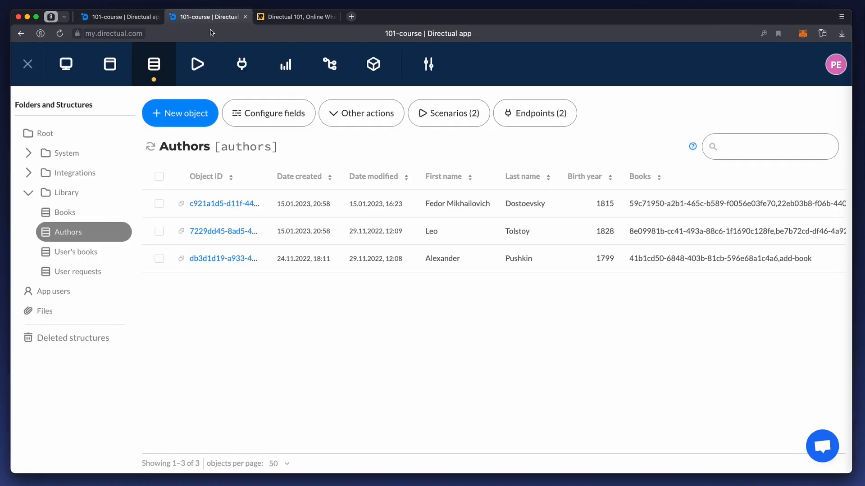
pyautogui.click(181, 260)
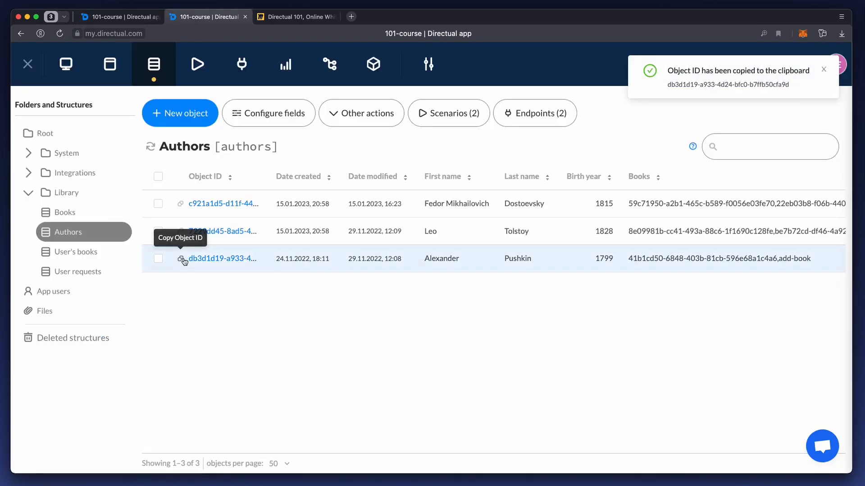
pyautogui.click(120, 18)
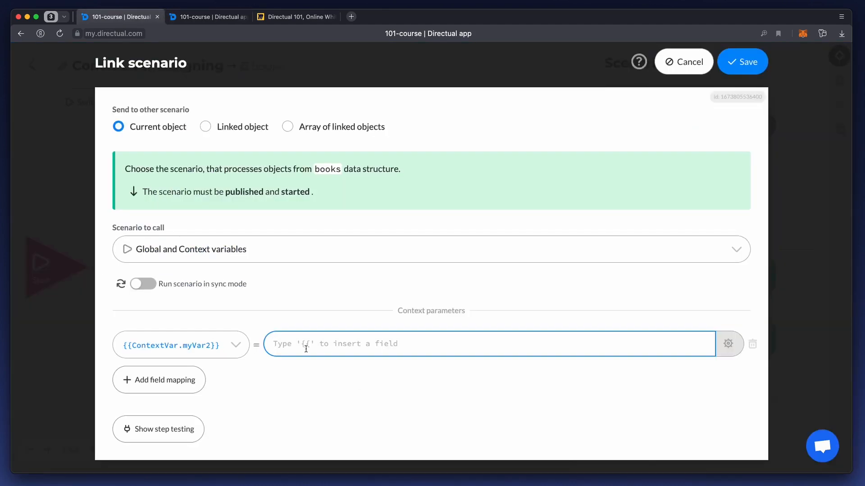
pyautogui.press('super+v')
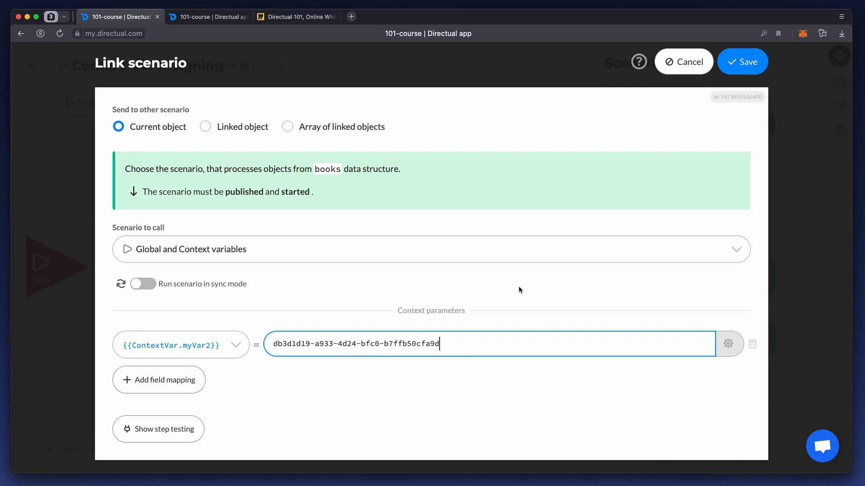
pyautogui.click(743, 62)
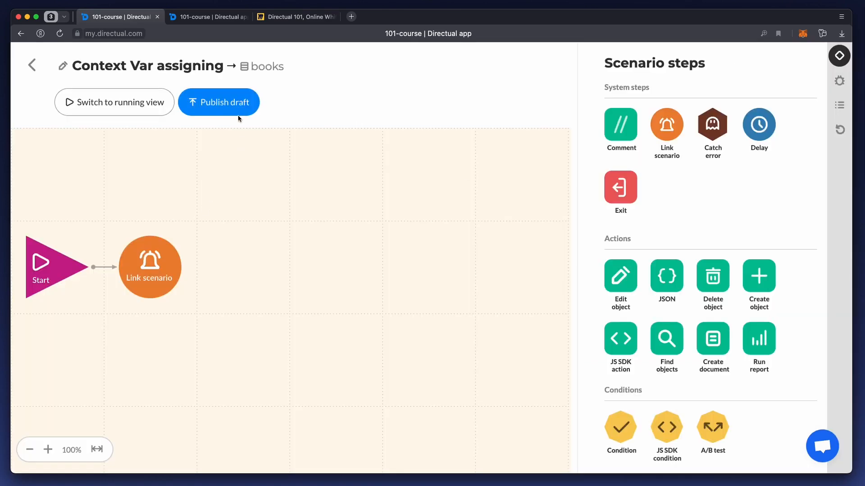
pyautogui.click(203, 110)
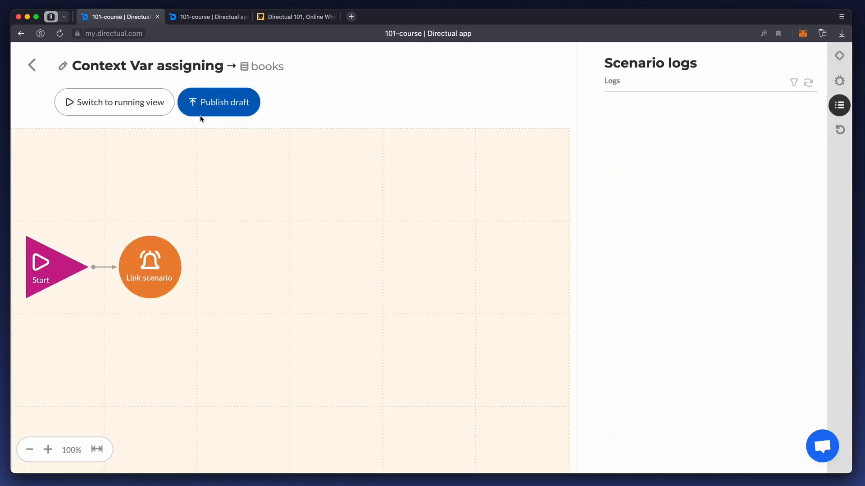
pyautogui.click(180, 112)
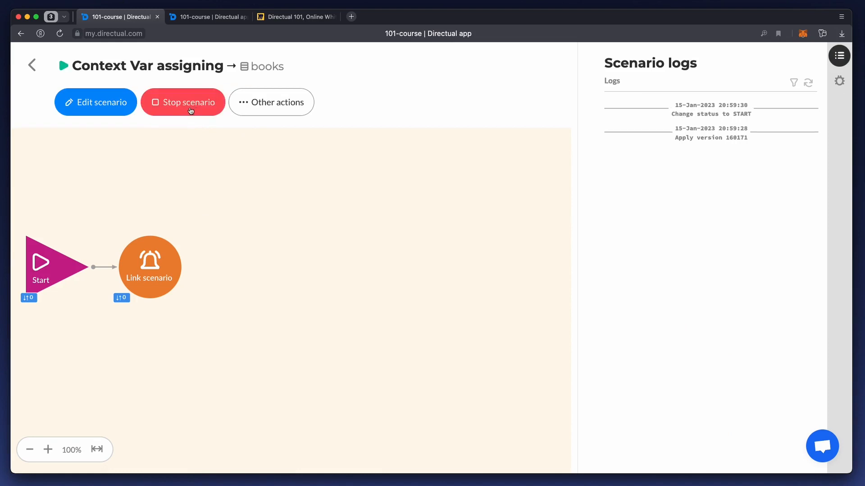
# - Copy the Captain's daughter book's object ID, 41b1cd50-6848-403b-81cb-596e68a1c4a6, and view the book's Test field
pyautogui.click(202, 17)
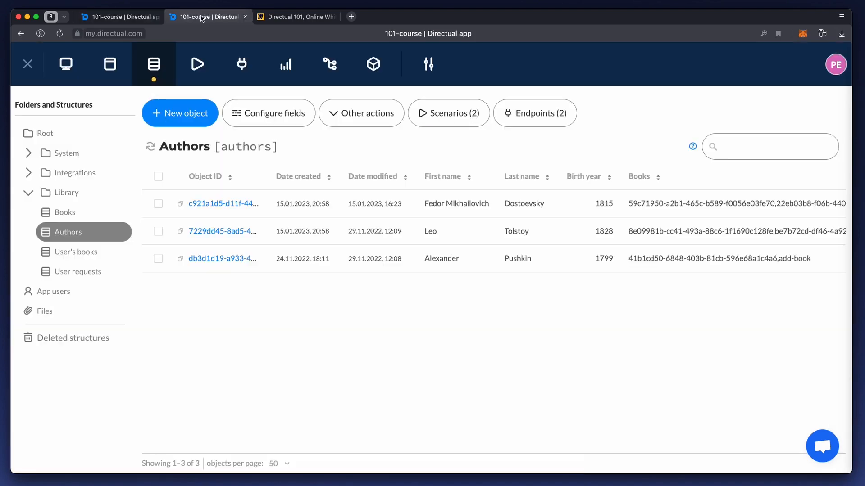
pyautogui.click(105, 220)
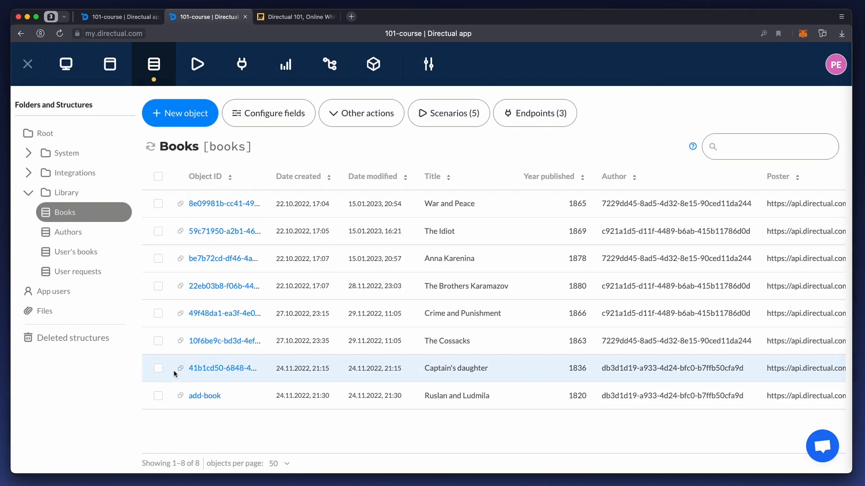
pyautogui.click(181, 368)
pyautogui.click(198, 367)
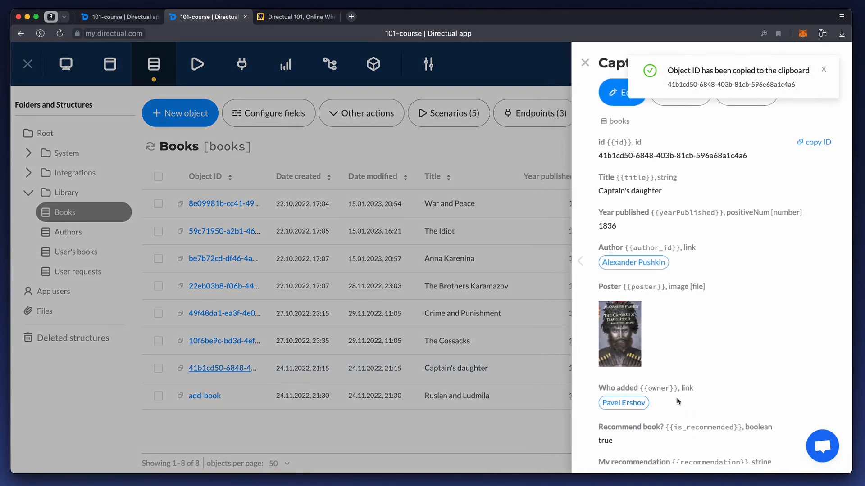
pyautogui.scroll(-2, 677, 401)
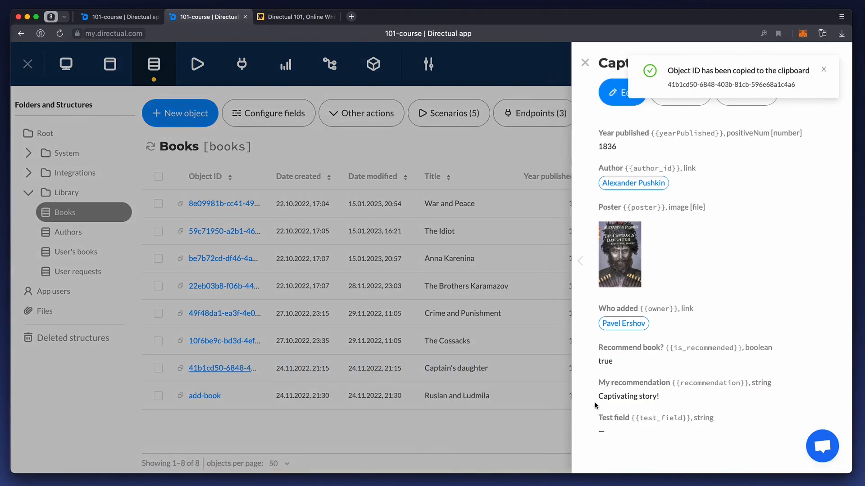
# - Run the Context Var assigning scenario in debug with the copied Captain's daughter object ID
pyautogui.click(106, 16)
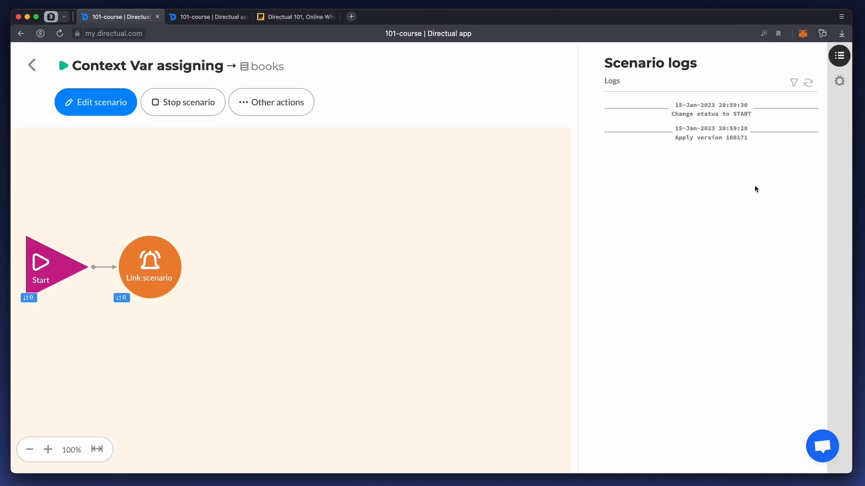
pyautogui.click(839, 83)
pyautogui.click(677, 123)
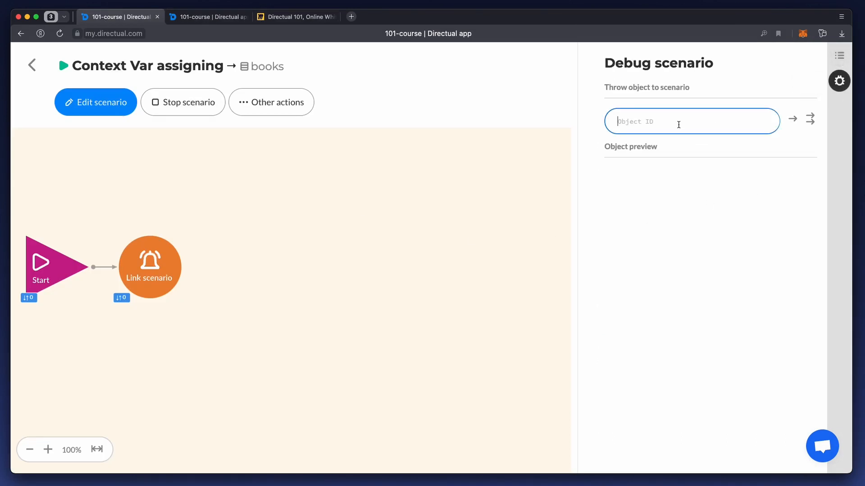
pyautogui.press('cmd+v')
pyautogui.click(793, 119)
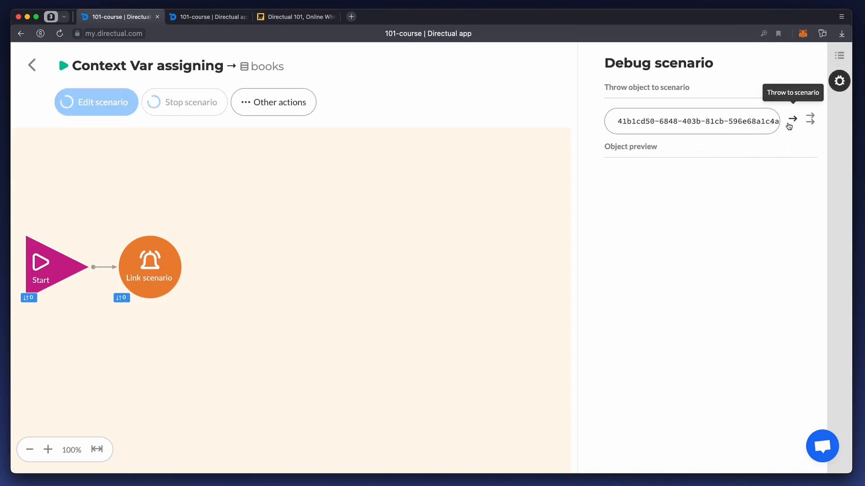
# - Refresh the scenario logs and reload the Captain's daughter record to examine its Test field
pyautogui.click(839, 55)
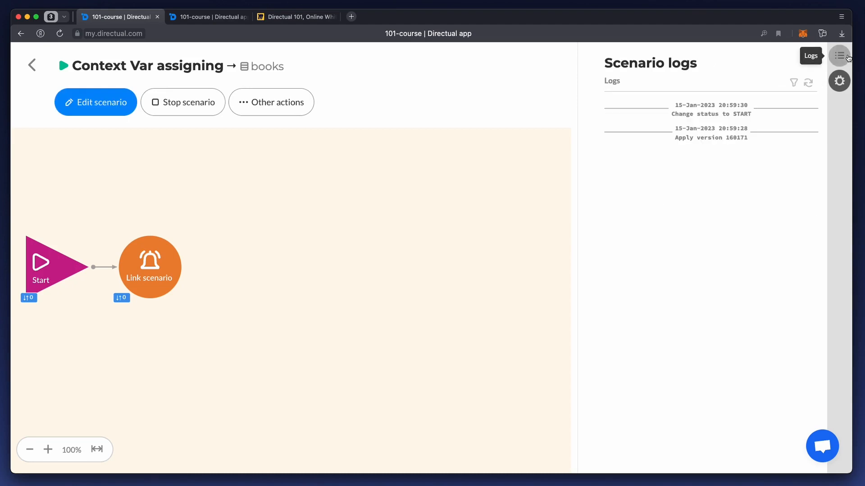
pyautogui.click(808, 82)
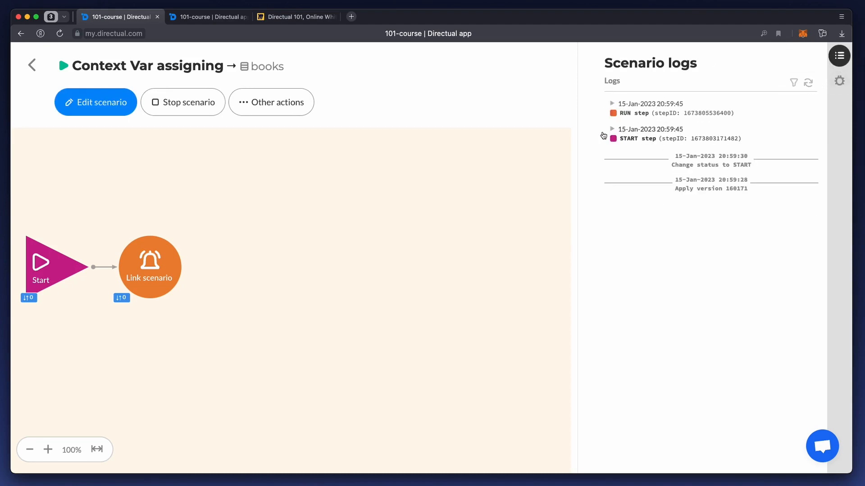
pyautogui.click(207, 16)
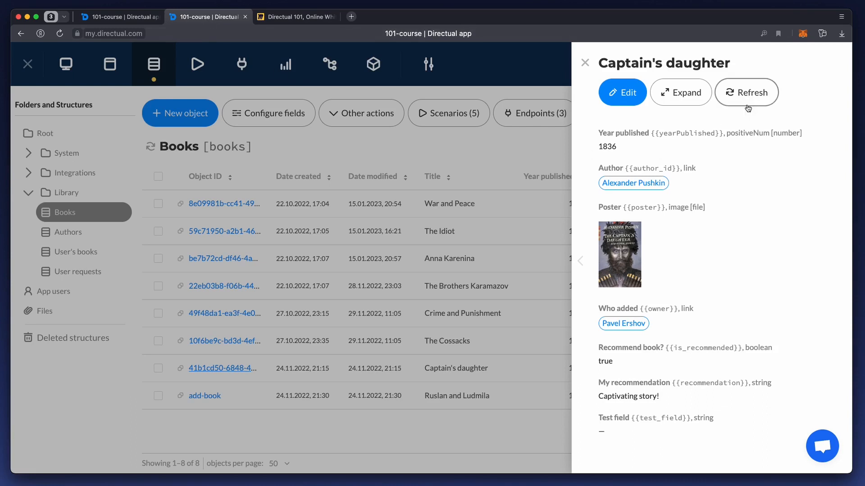
pyautogui.click(747, 107)
pyautogui.scroll(-3, 650, 378)
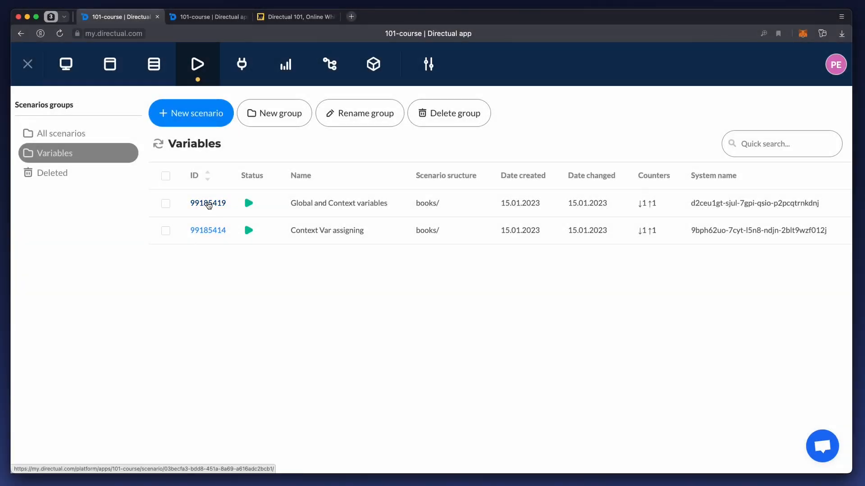
# - Inspect the latest ACTION step log and its context variables in the Global and Context variables scenario
pyautogui.click(208, 203)
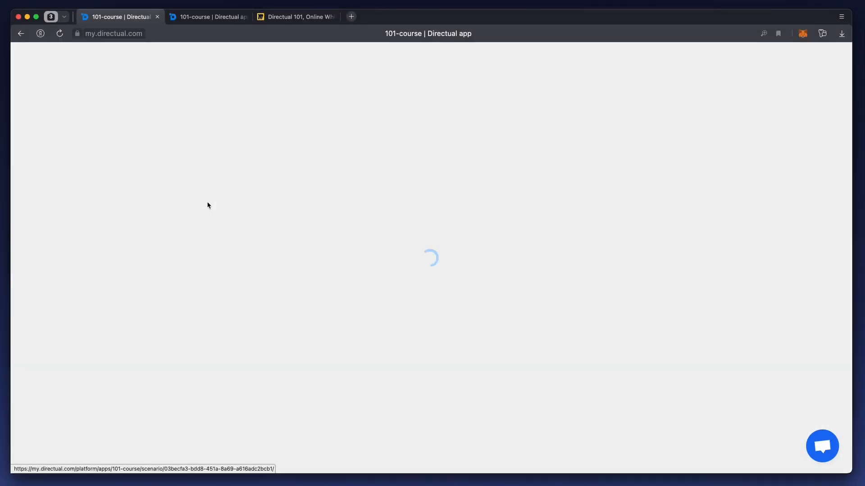
pyautogui.click(667, 115)
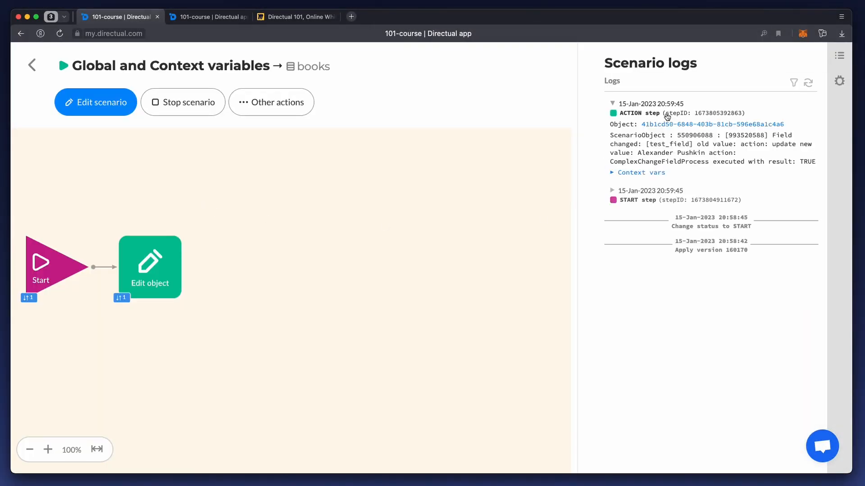
pyautogui.click(611, 173)
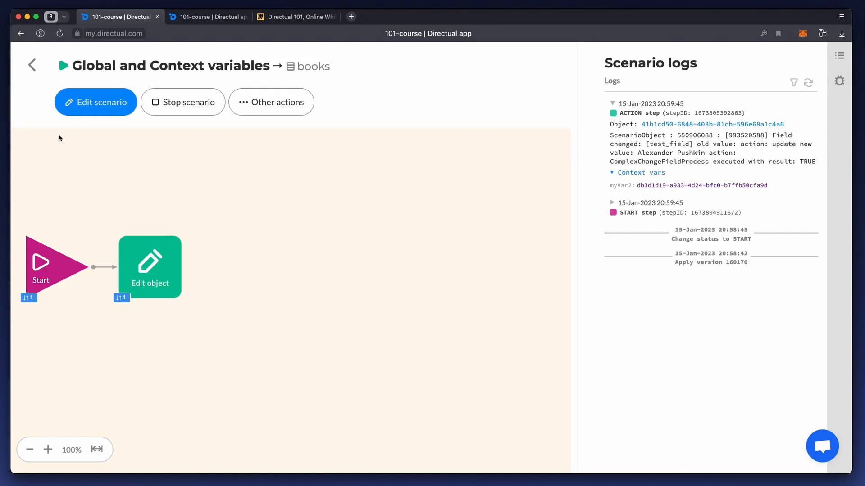
# - Switch to the Directual 101 Miro board and highlight the {{ContextVar.name}} line
pyautogui.click(31, 65)
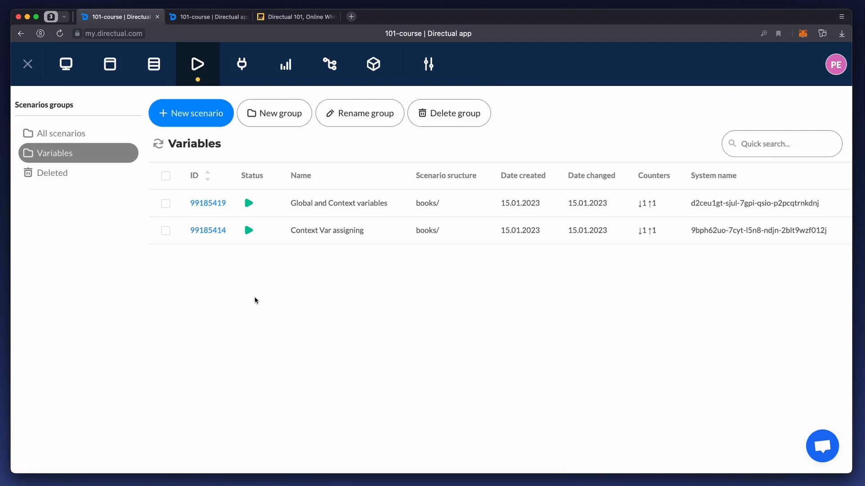
pyautogui.click(327, 20)
pyautogui.moveTo(96, 295); pyautogui.dragTo(428, 297)
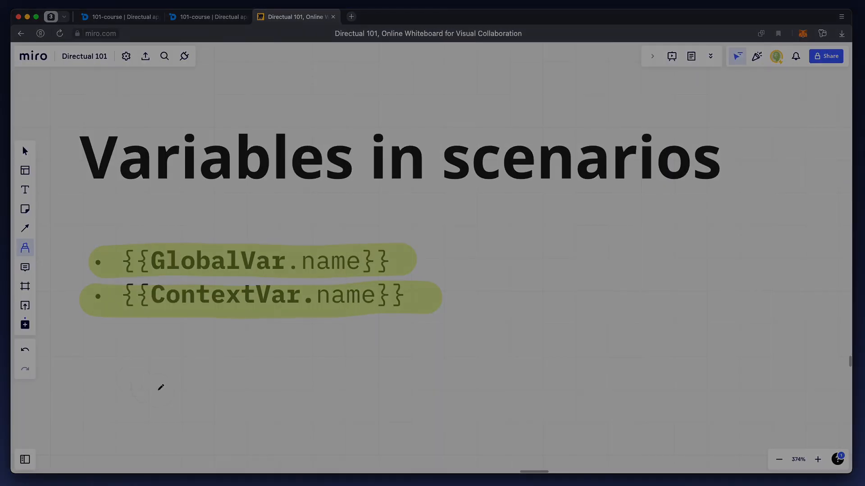